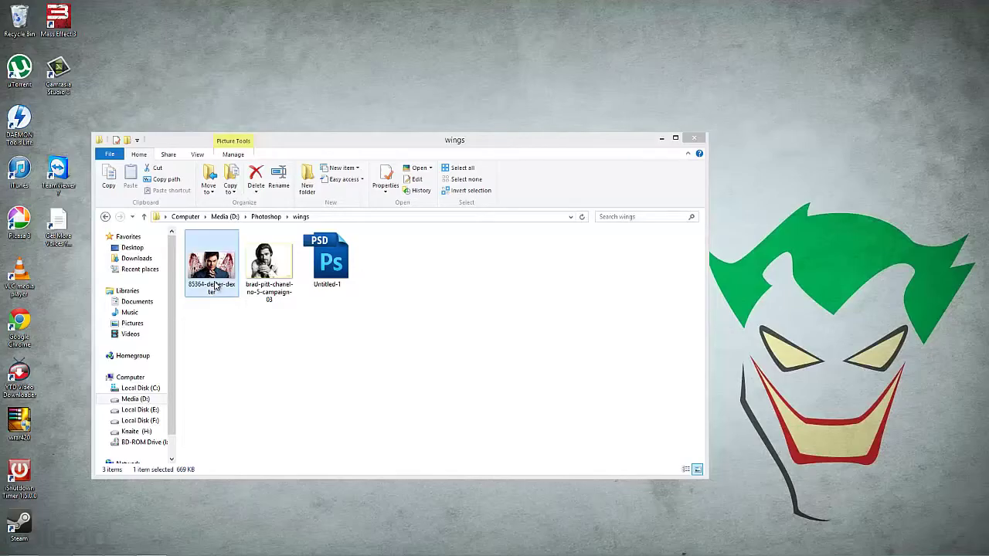
Step: Preview the red-wings reference image full-screen, then close it and return to the portrait
{"action": "double_click", "coordinate": [217, 286]}
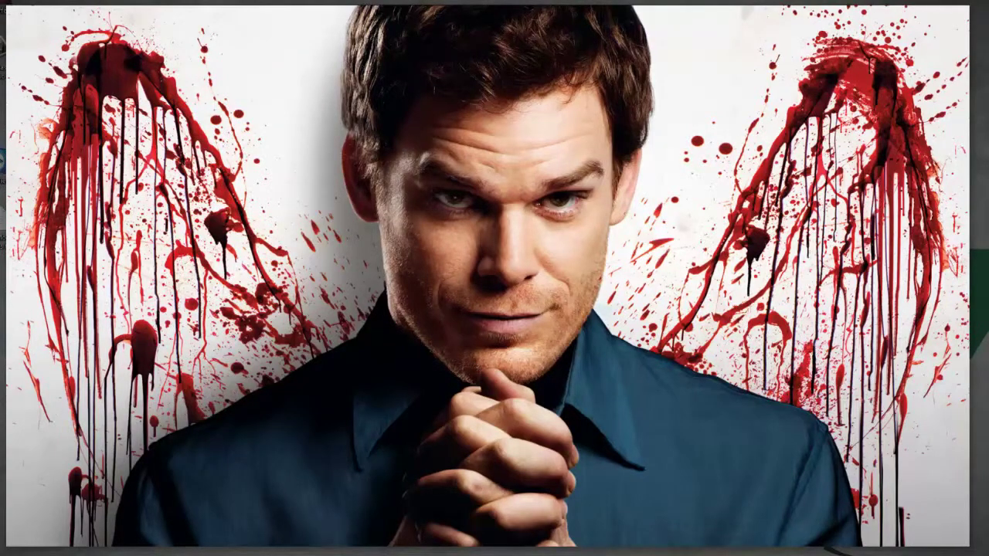
{"action": "key", "text": "Escape"}
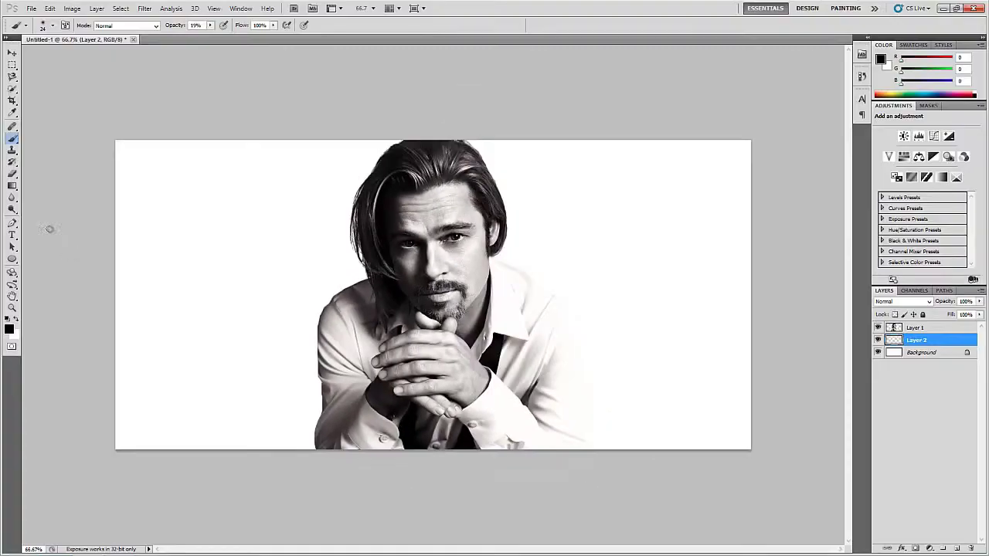
Step: Set the foreground to red (ff0000) and stamp a 675 px splatter brush left of the face
{"action": "left_click", "coordinate": [10, 328]}
{"action": "type", "text": "255"}
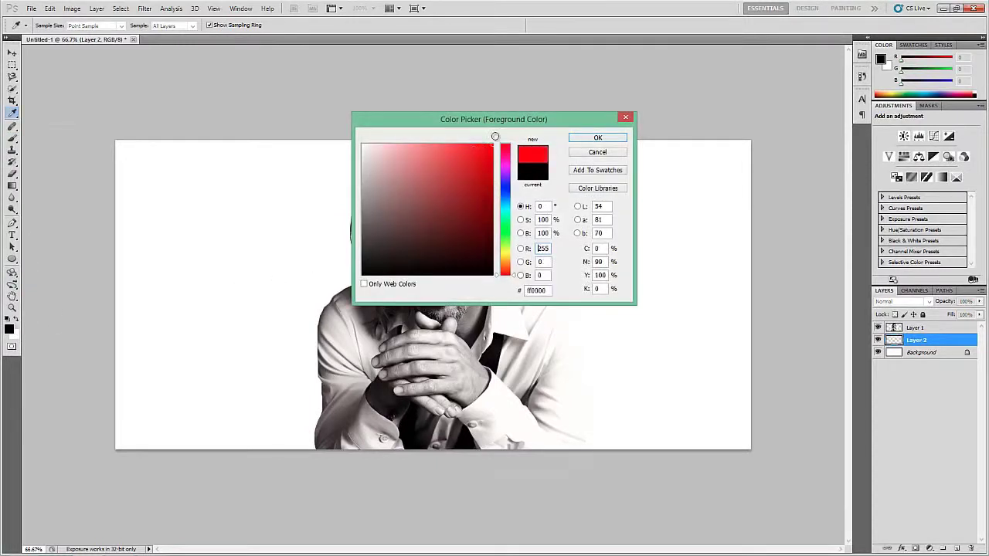
{"action": "left_click", "coordinate": [597, 137]}
{"action": "key", "text": "b"}
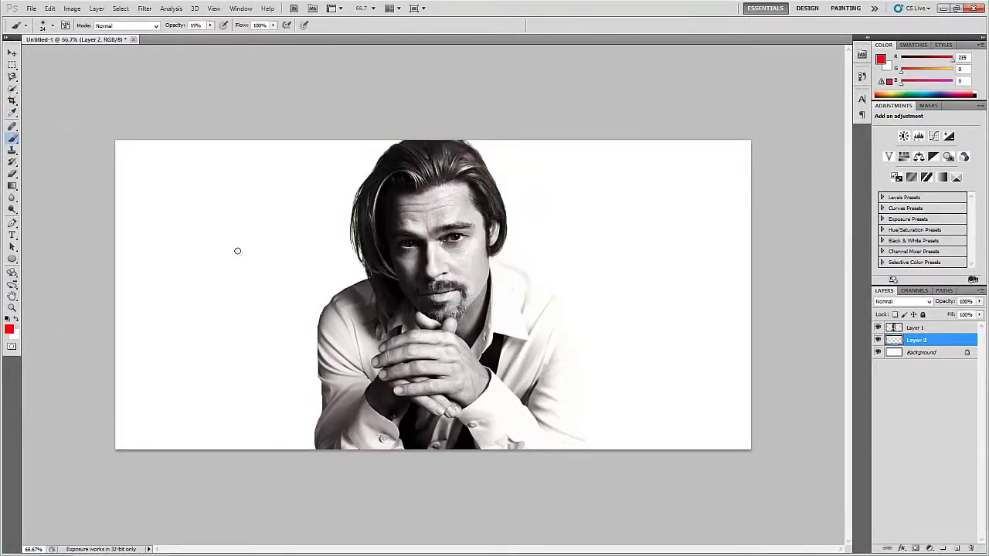
{"action": "left_click", "coordinate": [52, 26]}
{"action": "left_click_drag", "start_coordinate": [113, 87], "coordinate": [113, 117]}
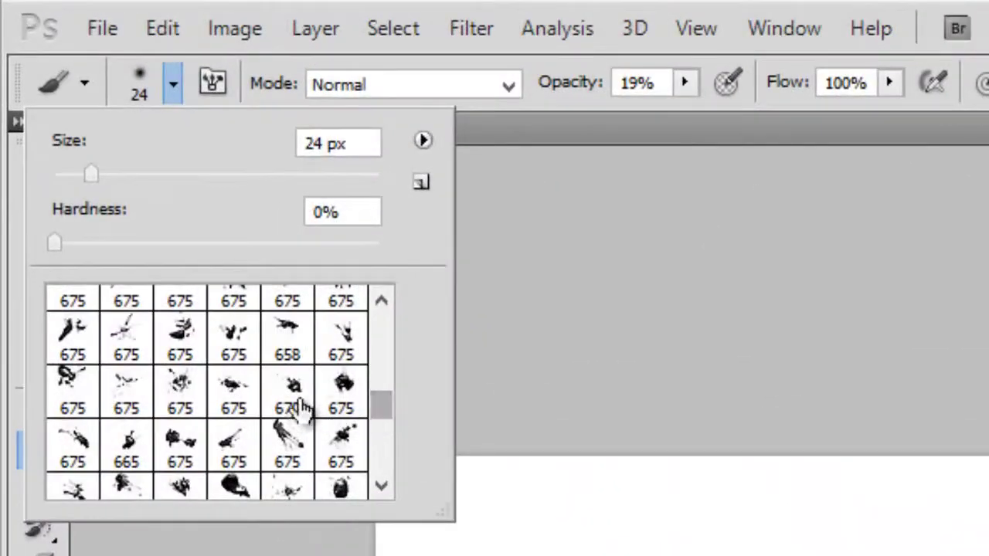
{"action": "left_click", "coordinate": [343, 337]}
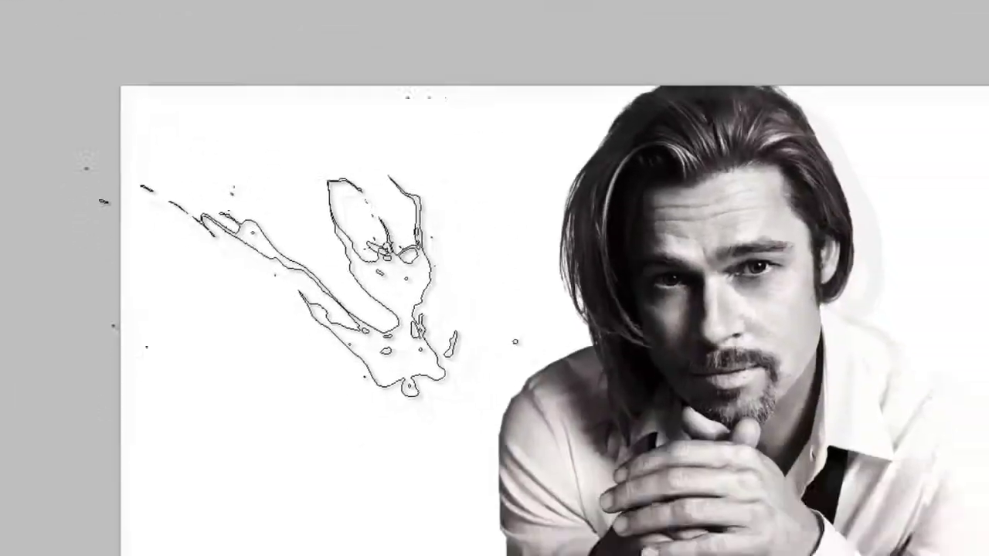
{"action": "left_click", "coordinate": [240, 205]}
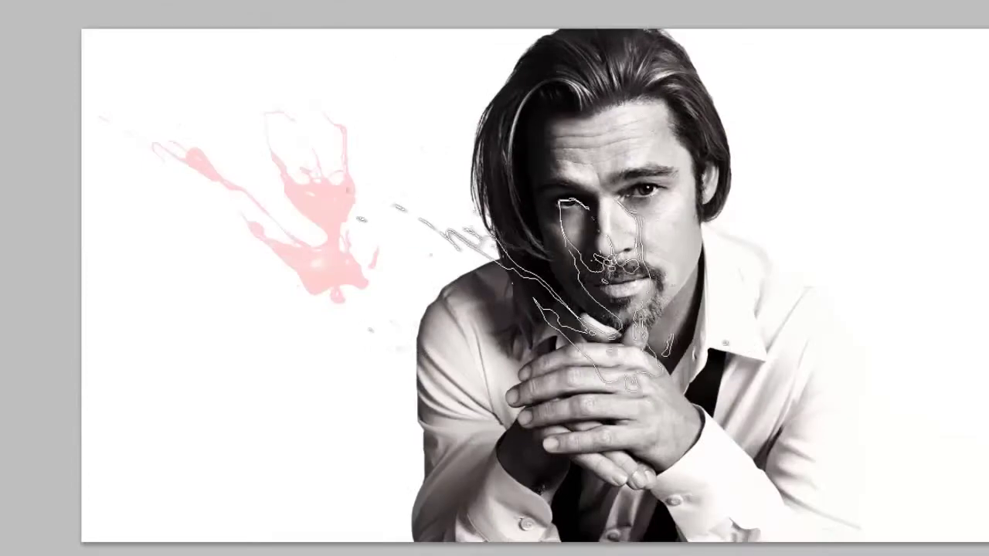
Step: Free Transform the splatter: scale it down, distort it thin, rotate it clockwise and place it beside the hair
{"action": "key", "text": "ctrl+t"}
{"action": "left_click_drag", "start_coordinate": [269, 142], "coordinate": [369, 193]}
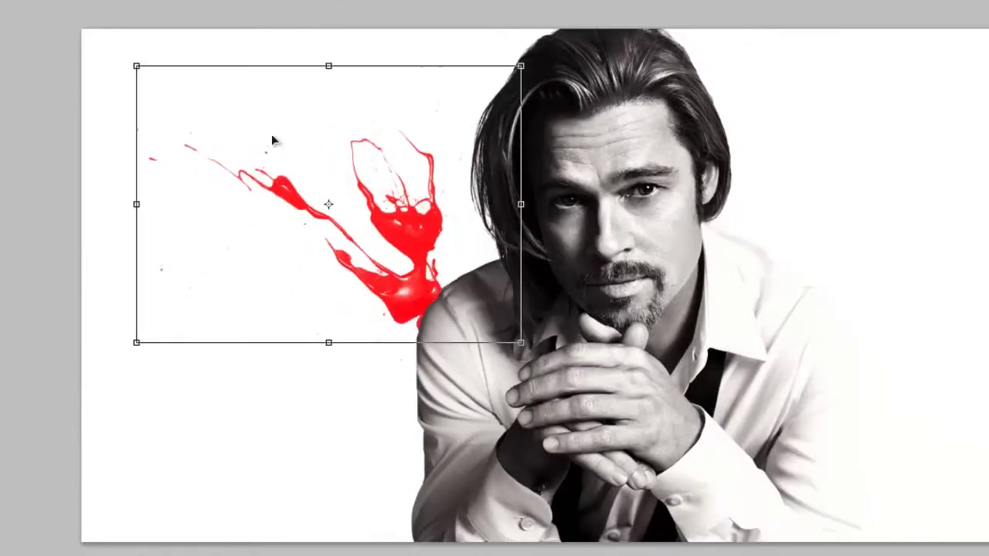
{"action": "left_click_drag", "start_coordinate": [519, 64], "coordinate": [366, 204]}
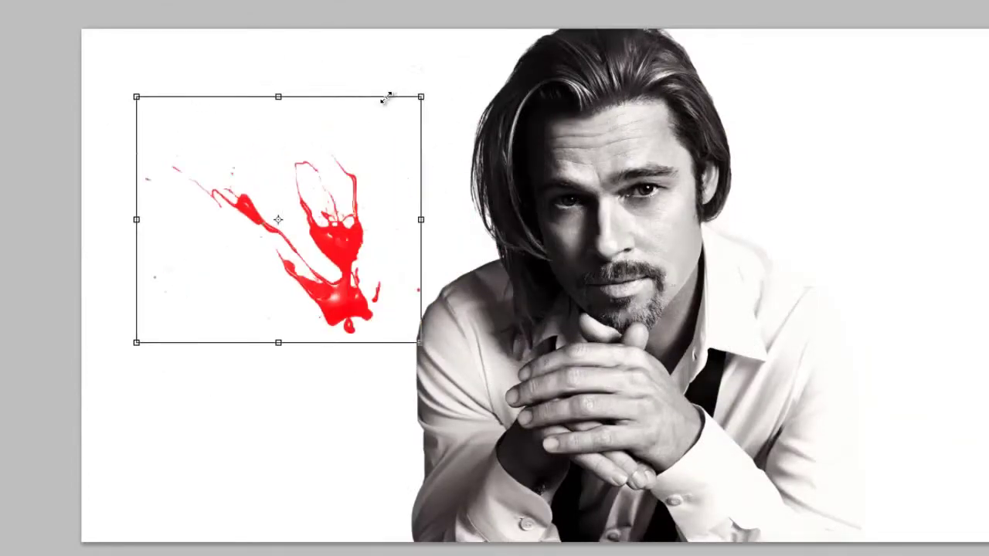
{"action": "mouse_move", "coordinate": [249, 275]}
{"action": "left_mouse_down"}
{"action": "mouse_move", "coordinate": [240, 276]}
{"action": "mouse_move", "coordinate": [371, 162]}
{"action": "left_mouse_up"}
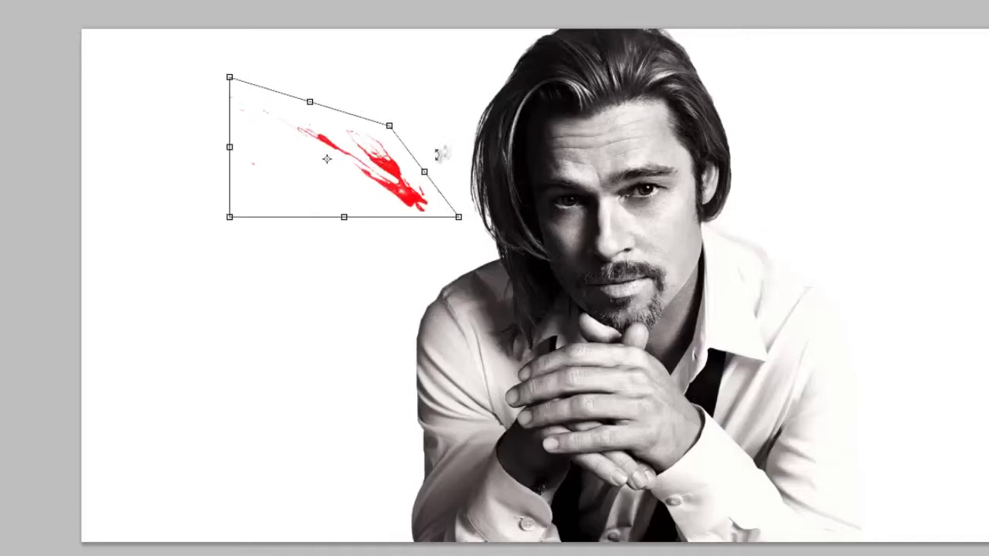
{"action": "left_click_drag", "start_coordinate": [501, 151], "coordinate": [419, 203]}
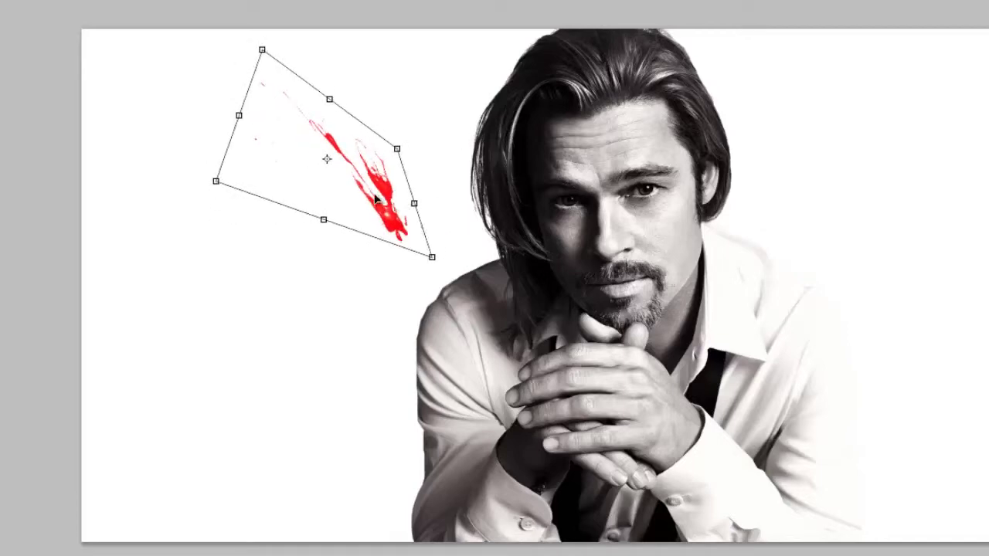
{"action": "left_click_drag", "start_coordinate": [529, 167], "coordinate": [543, 191]}
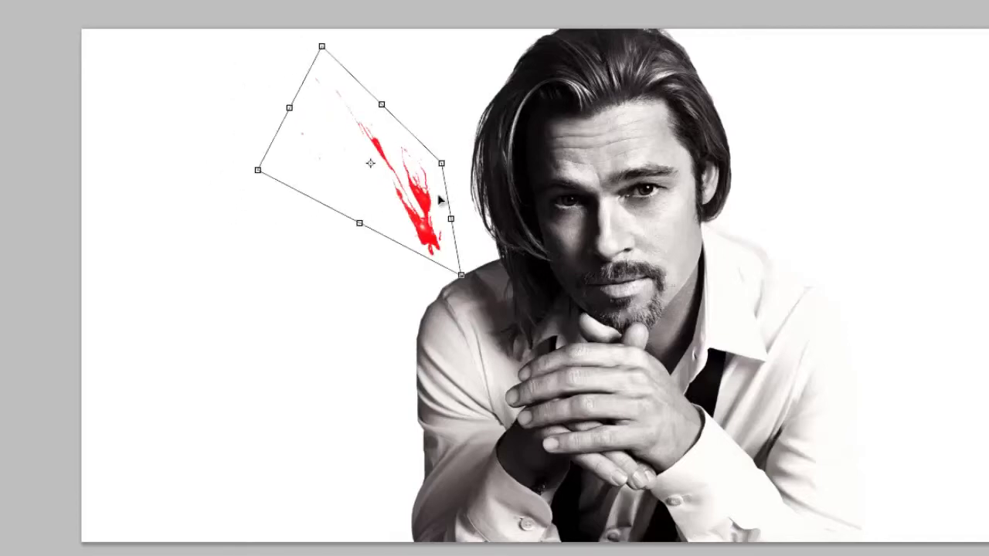
{"action": "mouse_move", "coordinate": [436, 211]}
{"action": "left_mouse_down"}
{"action": "mouse_move", "coordinate": [455, 231]}
{"action": "mouse_move", "coordinate": [450, 221]}
{"action": "left_mouse_up"}
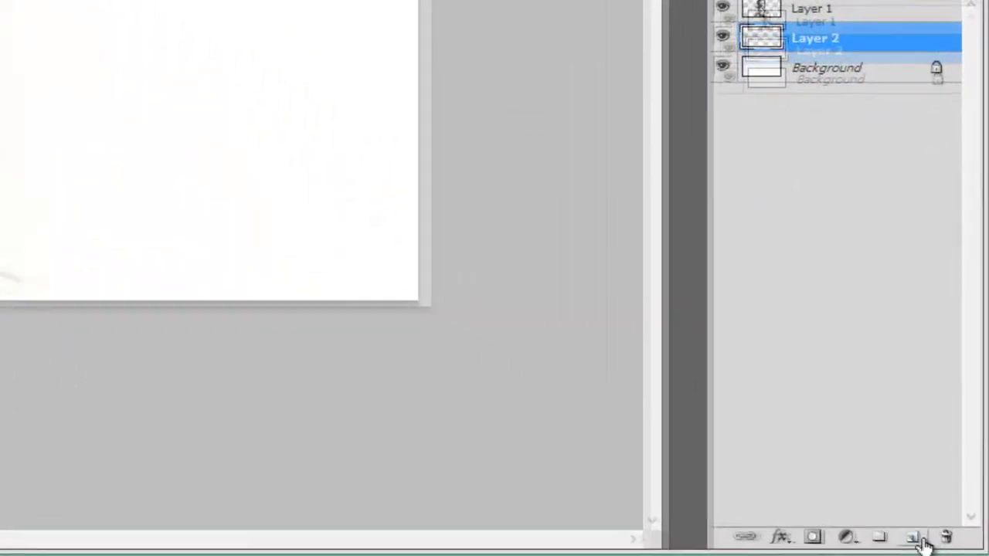
Step: On new Layer 3, shrink, skew and steeply tilt a second splatter beside the head
{"action": "left_click", "coordinate": [956, 547]}
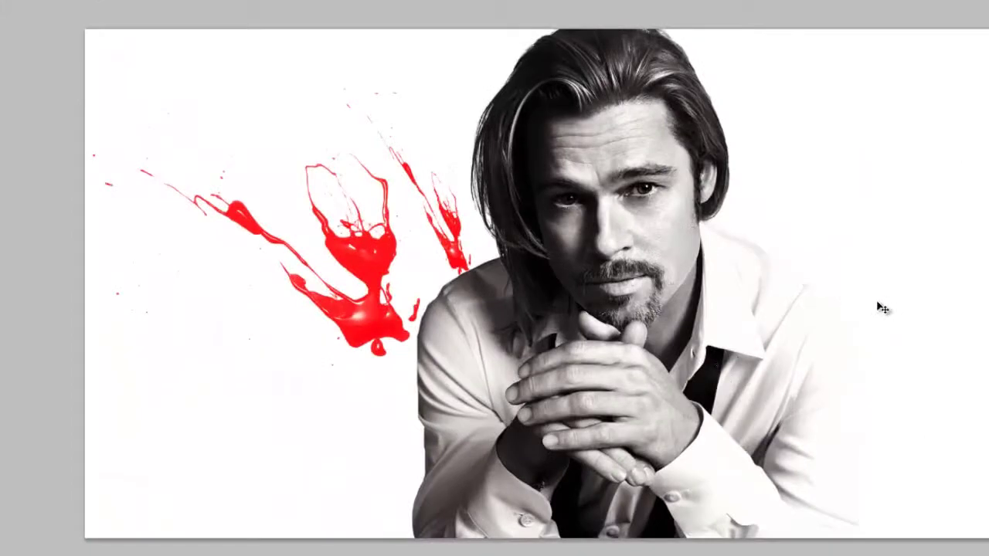
{"action": "left_click_drag", "start_coordinate": [401, 101], "coordinate": [423, 209]}
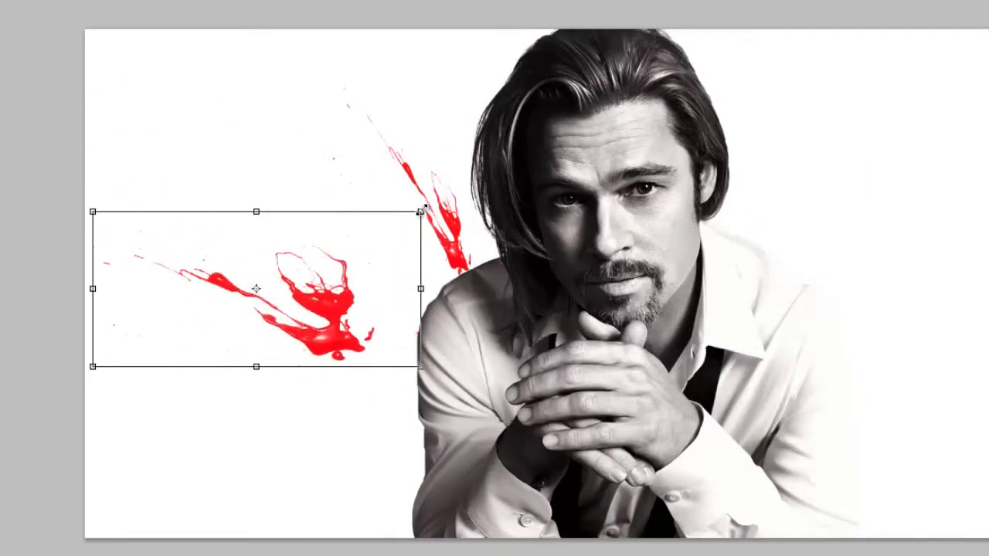
{"action": "left_click_drag", "start_coordinate": [421, 212], "coordinate": [327, 260]}
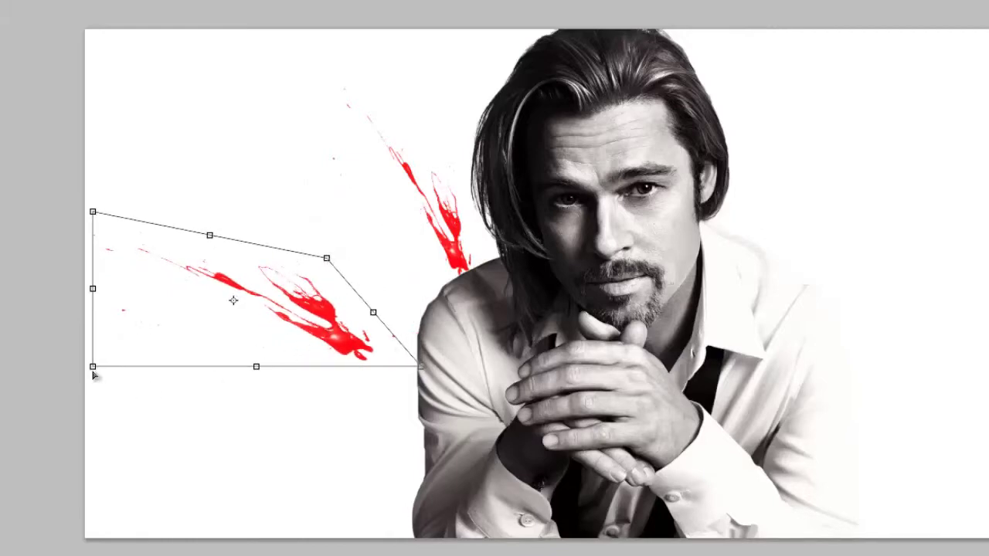
{"action": "left_click_drag", "start_coordinate": [97, 363], "coordinate": [161, 323]}
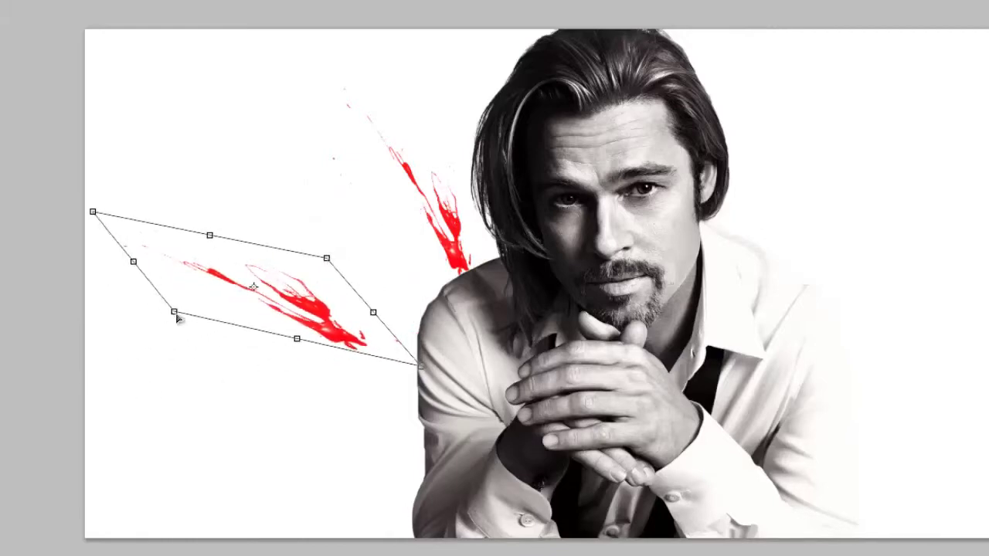
{"action": "mouse_move", "coordinate": [232, 174]}
{"action": "left_mouse_down"}
{"action": "mouse_move", "coordinate": [302, 520]}
{"action": "mouse_move", "coordinate": [275, 451]}
{"action": "mouse_move", "coordinate": [358, 321]}
{"action": "left_mouse_up"}
{"action": "mouse_move", "coordinate": [329, 287]}
{"action": "left_mouse_down"}
{"action": "mouse_move", "coordinate": [390, 226]}
{"action": "mouse_move", "coordinate": [479, 185]}
{"action": "left_mouse_up"}
{"action": "left_click_drag", "start_coordinate": [601, 165], "coordinate": [639, 217]}
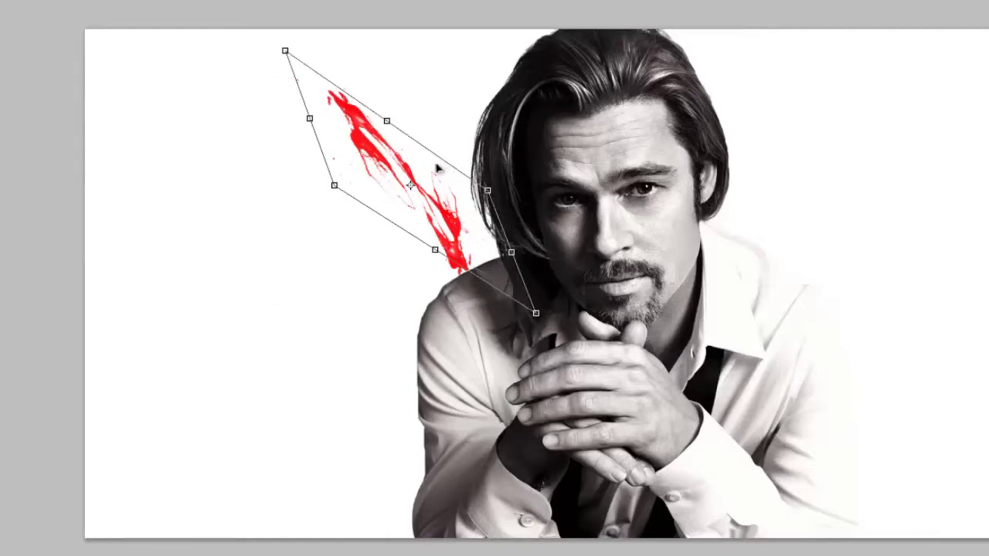
{"action": "key", "text": "Right"}
{"action": "key", "text": "Right"}
{"action": "key", "text": "Right"}
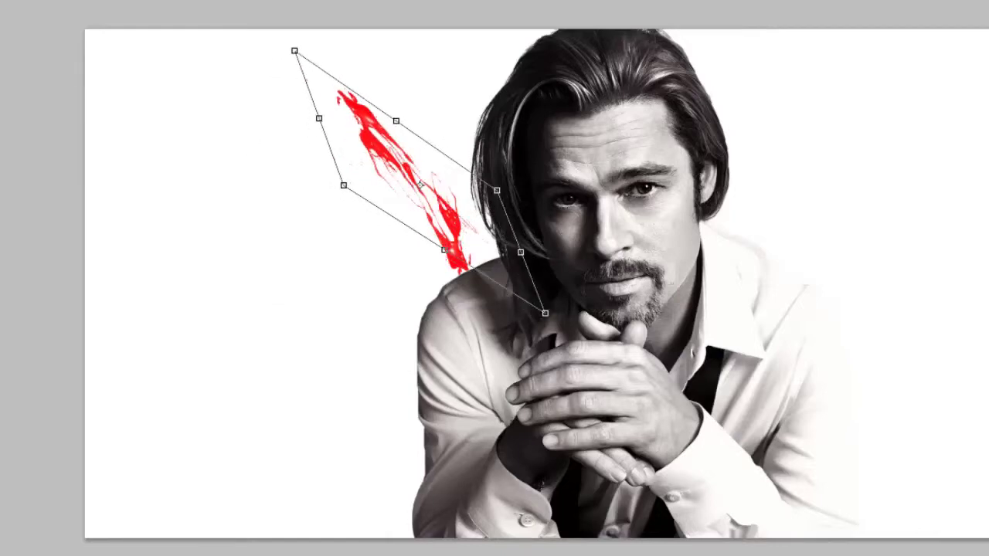
Step: Warp the second splatter into a slight curve and apply it
{"action": "key", "text": "alt+e"}
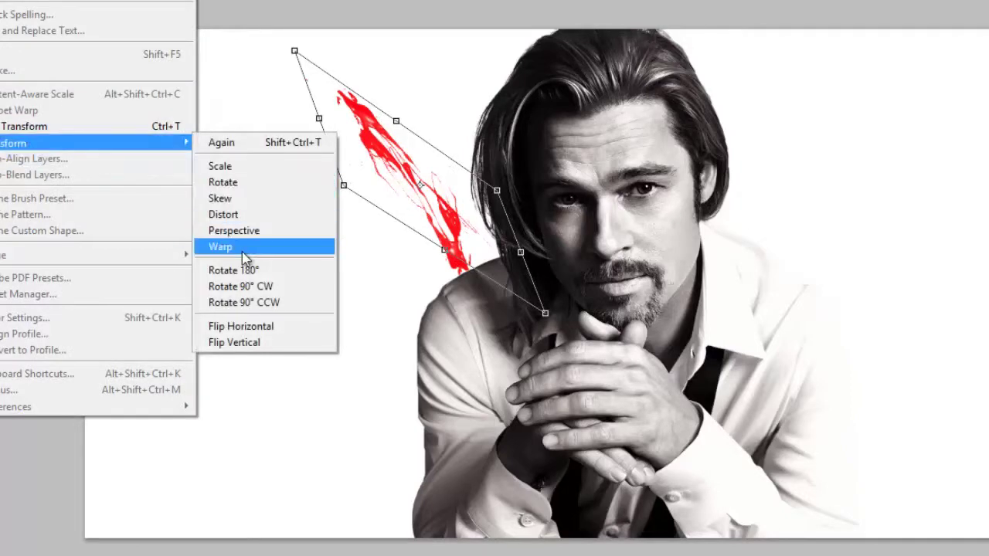
{"action": "left_click", "coordinate": [244, 249]}
{"action": "left_click_drag", "start_coordinate": [411, 171], "coordinate": [430, 168]}
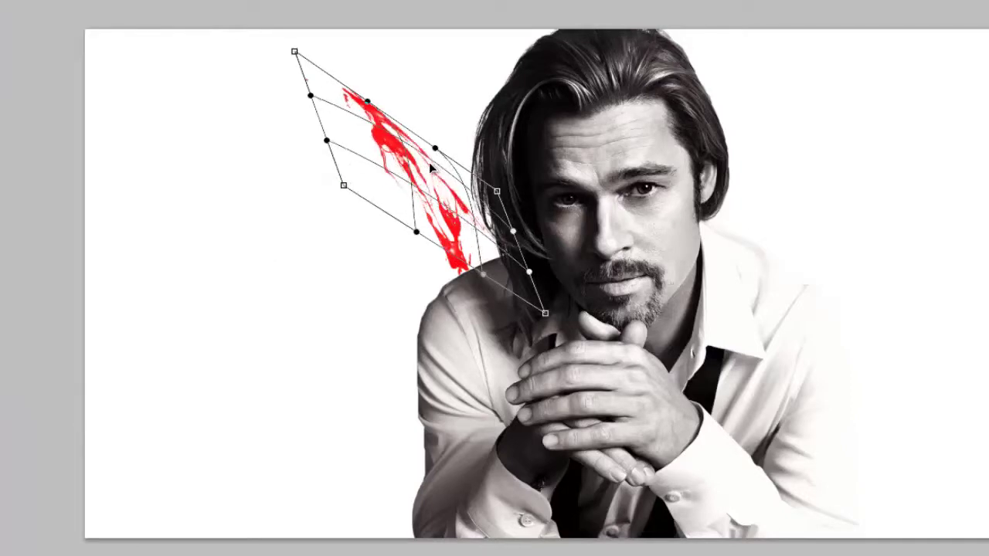
{"action": "left_click_drag", "start_coordinate": [468, 225], "coordinate": [458, 225]}
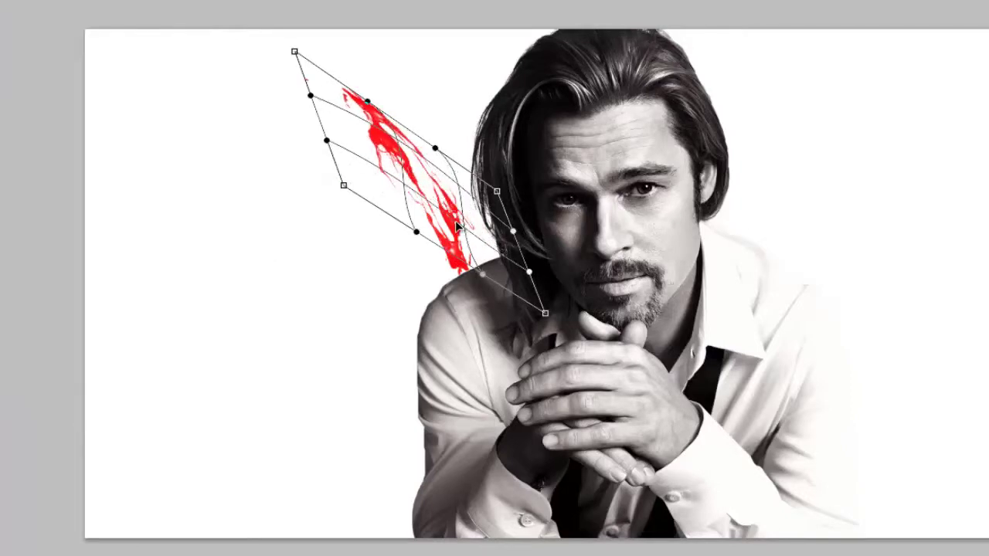
{"action": "key", "text": "Return"}
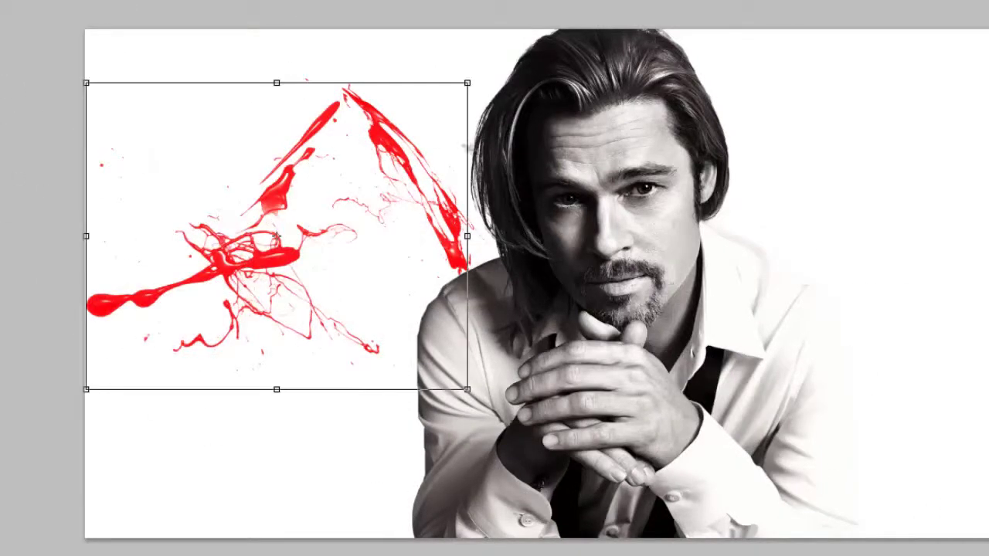
Step: Tilt the third splatter up-left and warp it into a curve extending the first streak's arc
{"action": "mouse_move", "coordinate": [84, 58]}
{"action": "left_mouse_down"}
{"action": "mouse_move", "coordinate": [136, 125]}
{"action": "mouse_move", "coordinate": [140, 81]}
{"action": "left_mouse_up"}
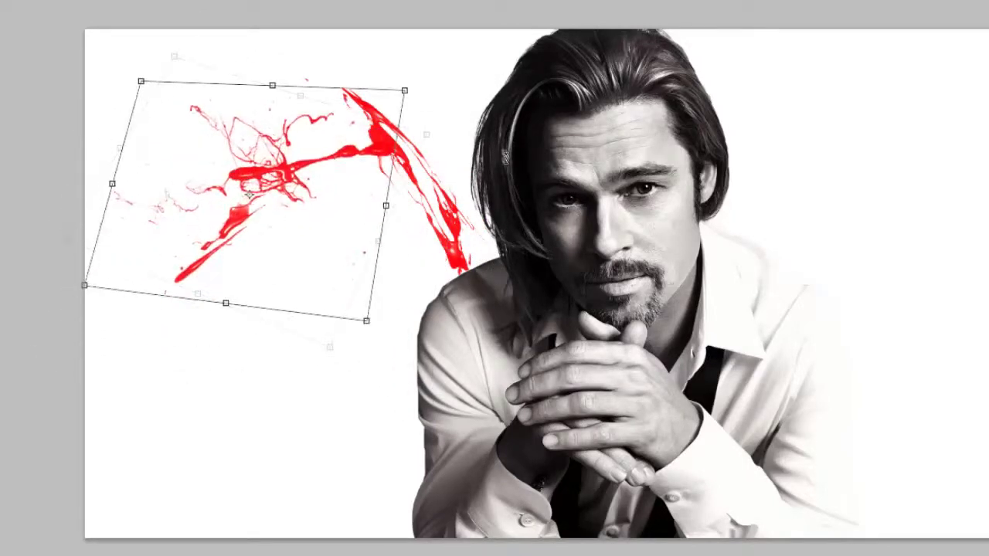
{"action": "left_click_drag", "start_coordinate": [248, 196], "coordinate": [309, 124]}
{"action": "left_click", "coordinate": [23, 2]}
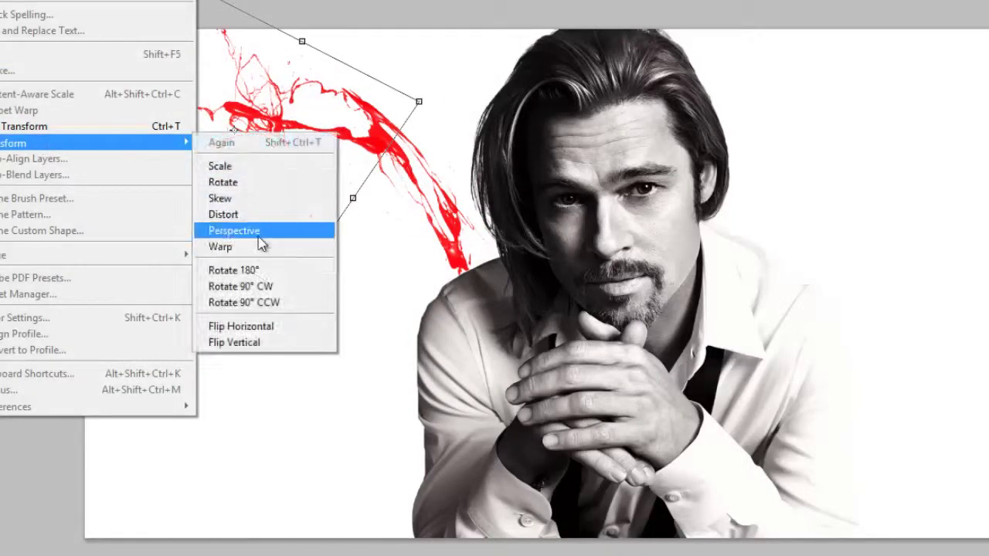
{"action": "left_click", "coordinate": [258, 249]}
{"action": "left_click_drag", "start_coordinate": [232, 123], "coordinate": [217, 163]}
{"action": "left_click_drag", "start_coordinate": [128, 201], "coordinate": [159, 221]}
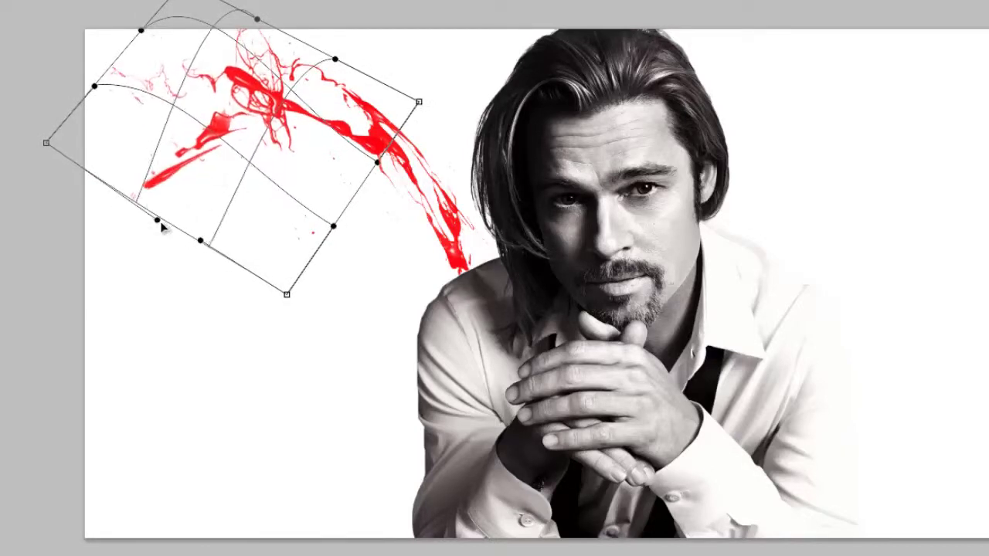
{"action": "left_click_drag", "start_coordinate": [254, 166], "coordinate": [232, 157]}
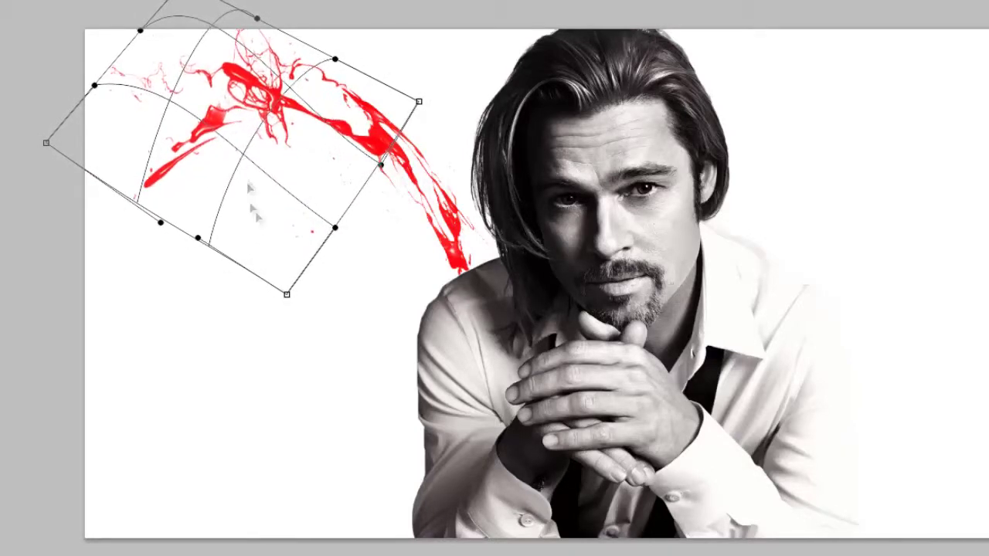
{"action": "key", "text": "Return"}
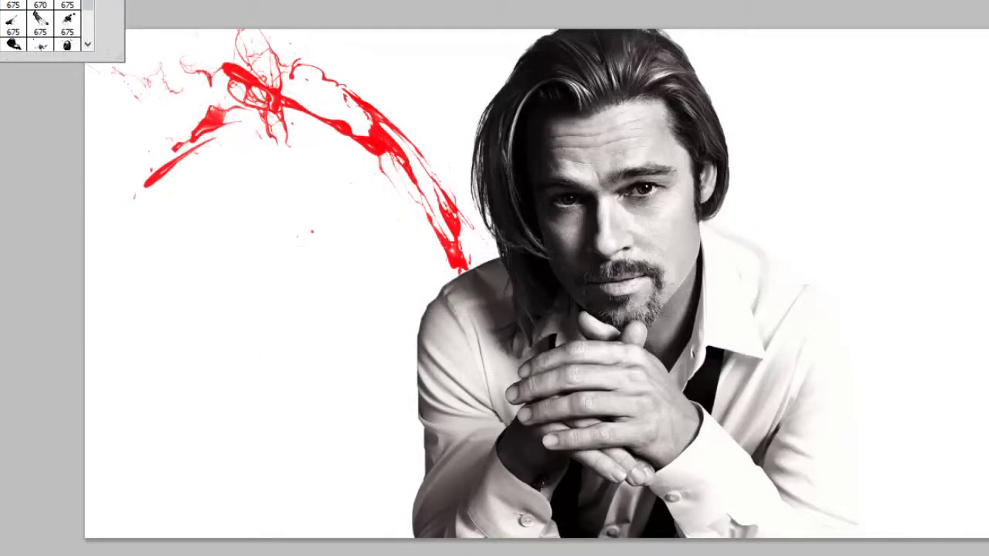
Step: Distort the new splatter, rotate it to a diagonal tilt and shift it left
{"action": "mouse_move", "coordinate": [443, 130]}
{"action": "left_mouse_down"}
{"action": "mouse_move", "coordinate": [366, 136]}
{"action": "mouse_move", "coordinate": [353, 181]}
{"action": "left_mouse_up"}
{"action": "left_click_drag", "start_coordinate": [73, 124], "coordinate": [35, 271]}
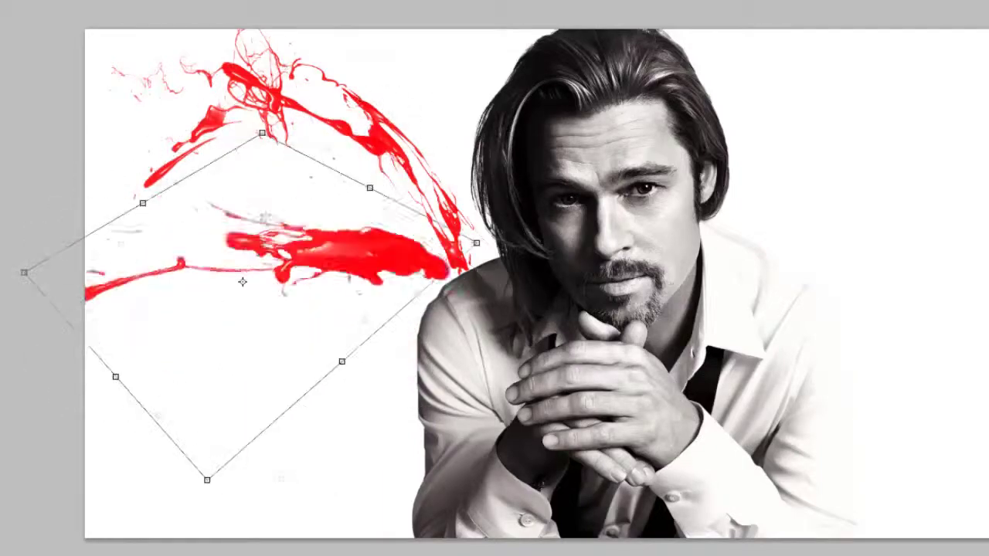
{"action": "left_click_drag", "start_coordinate": [243, 282], "coordinate": [212, 289]}
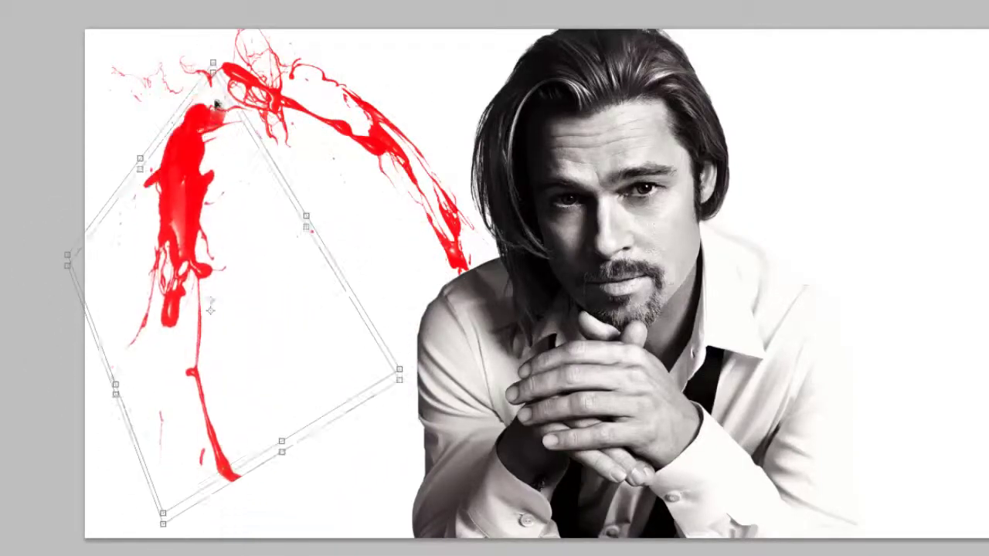
{"action": "left_click_drag", "start_coordinate": [240, 151], "coordinate": [178, 177]}
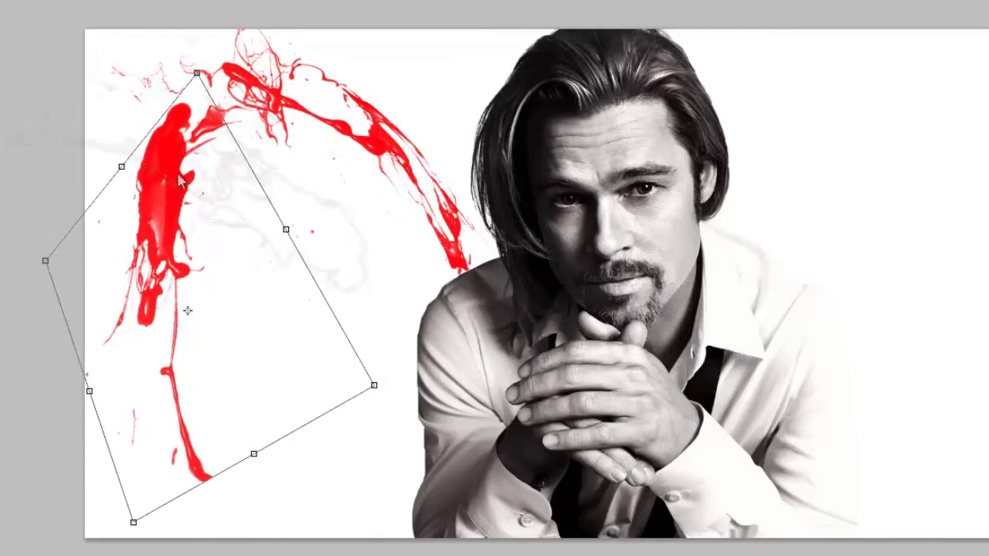
{"action": "key", "text": "Return"}
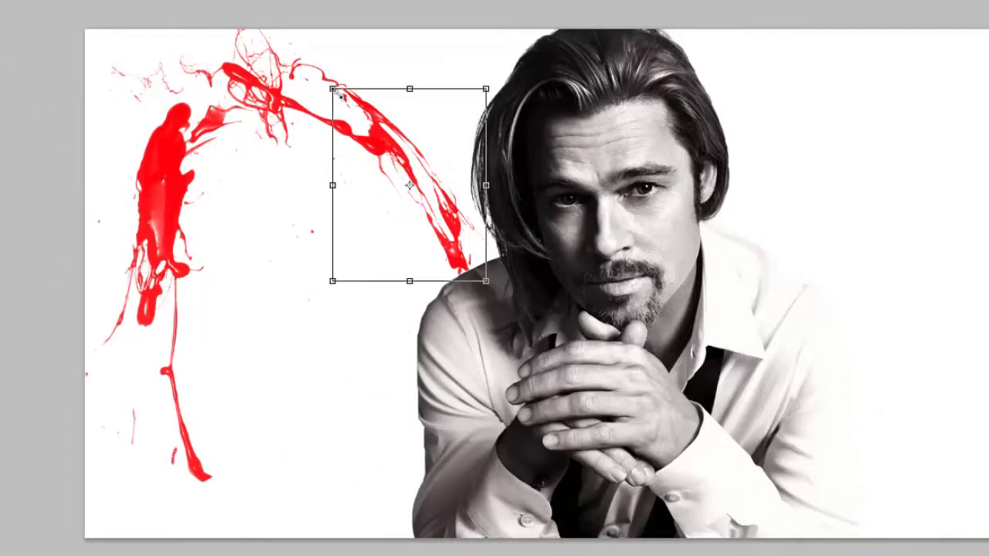
Step: Rotate the splatter further clockwise and shift it about 35 px right
{"action": "left_click_drag", "start_coordinate": [340, 94], "coordinate": [556, 123]}
{"action": "mouse_move", "coordinate": [622, 154]}
{"action": "left_mouse_down"}
{"action": "mouse_move", "coordinate": [627, 169]}
{"action": "mouse_move", "coordinate": [587, 135]}
{"action": "left_mouse_up"}
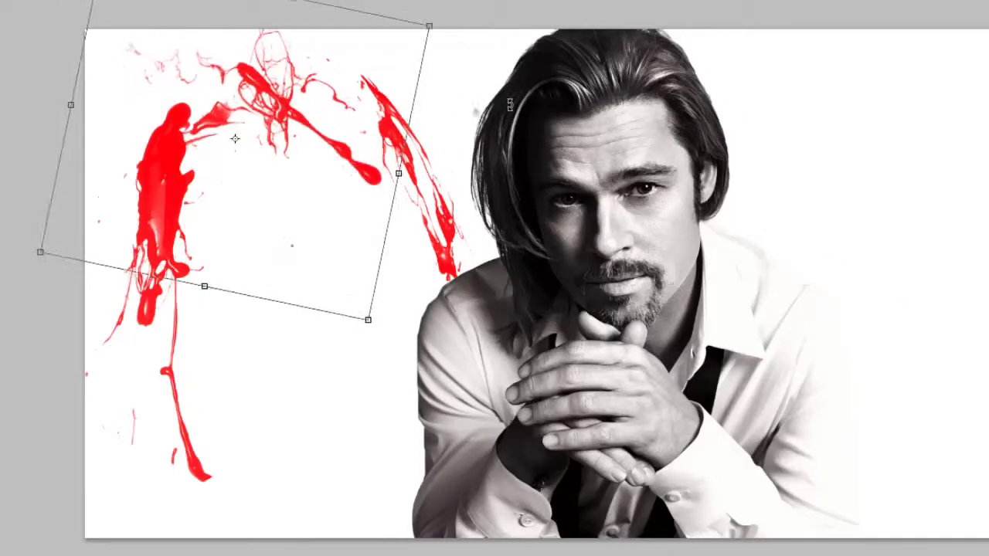
{"action": "key", "text": "Return"}
{"action": "key", "text": "ctrl+t"}
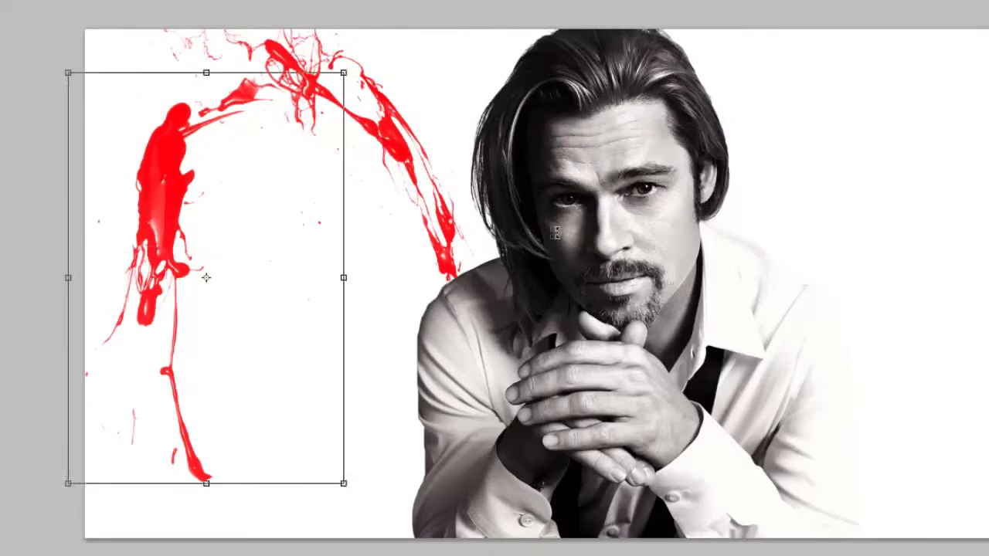
{"action": "left_click_drag", "start_coordinate": [260, 214], "coordinate": [287, 206]}
{"action": "key", "text": "Return"}
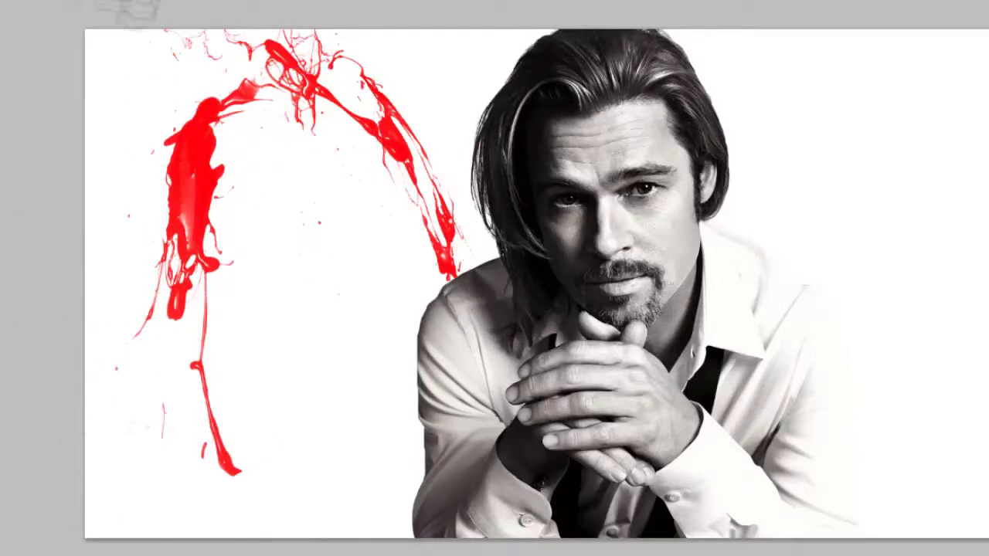
Step: Stamp a new red splatter, scale it down toward the lower left and flip it upside down
{"action": "left_click", "coordinate": [21, 4]}
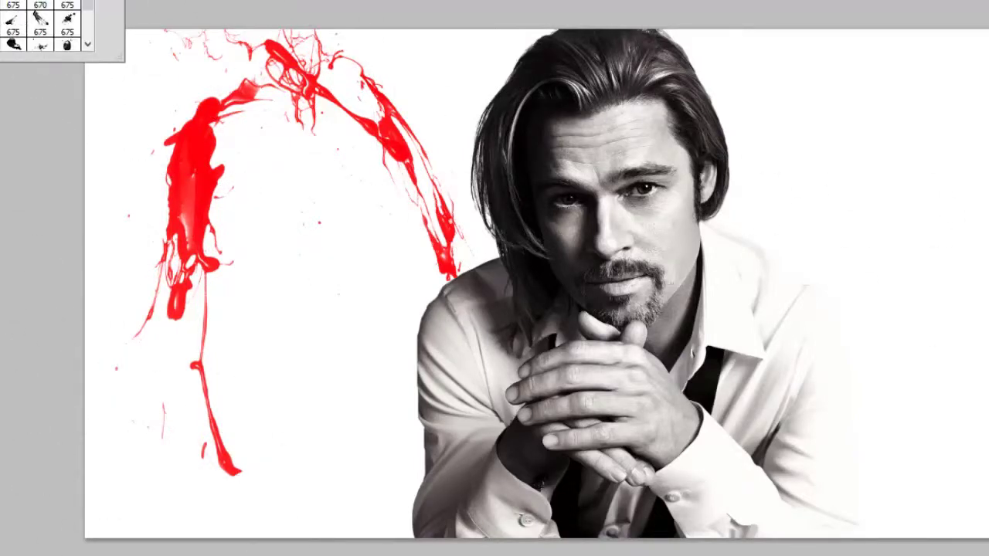
{"action": "left_click", "coordinate": [301, 247]}
{"action": "key", "text": "ctrl+t"}
{"action": "mouse_move", "coordinate": [541, 87]}
{"action": "left_mouse_down"}
{"action": "mouse_move", "coordinate": [452, 364]}
{"action": "mouse_move", "coordinate": [282, 354]}
{"action": "left_mouse_up"}
{"action": "mouse_move", "coordinate": [339, 408]}
{"action": "left_mouse_down"}
{"action": "mouse_move", "coordinate": [305, 238]}
{"action": "mouse_move", "coordinate": [265, 287]}
{"action": "mouse_move", "coordinate": [228, 417]}
{"action": "left_mouse_up"}
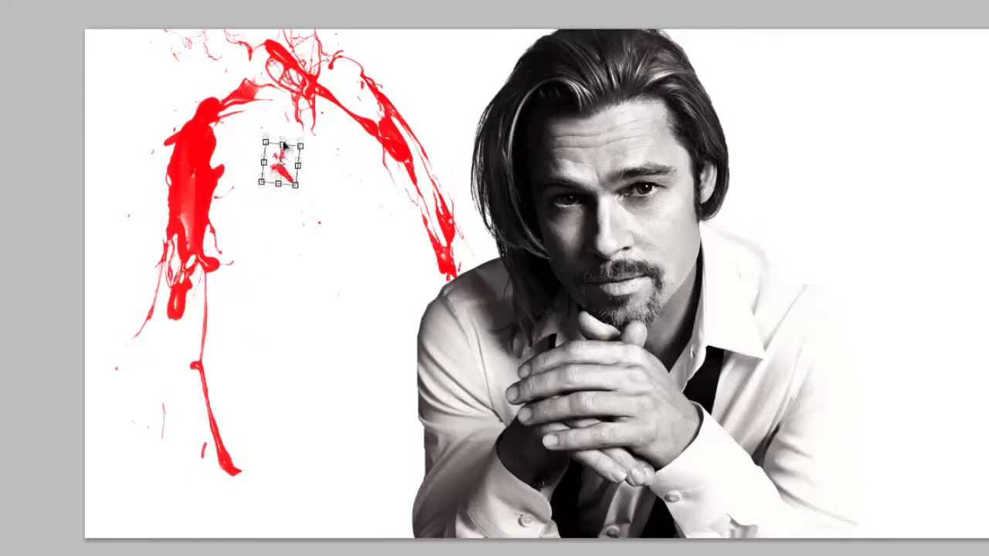
{"action": "key", "text": "Return"}
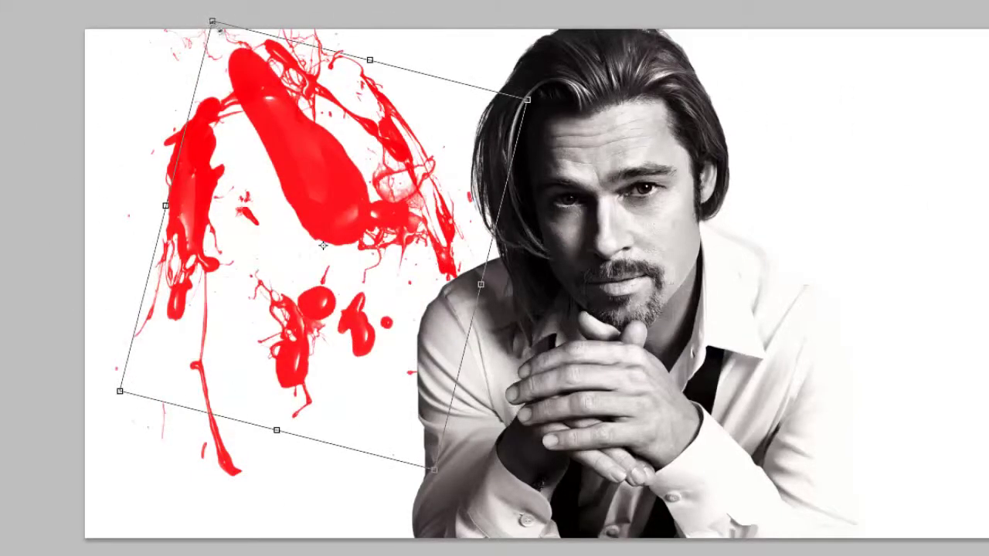
Step: Move the small splatter up into the arc as droplets
{"action": "mouse_move", "coordinate": [396, 430]}
{"action": "left_mouse_down"}
{"action": "mouse_move", "coordinate": [358, 347]}
{"action": "mouse_move", "coordinate": [386, 194]}
{"action": "left_mouse_up"}
{"action": "key", "text": "Return"}
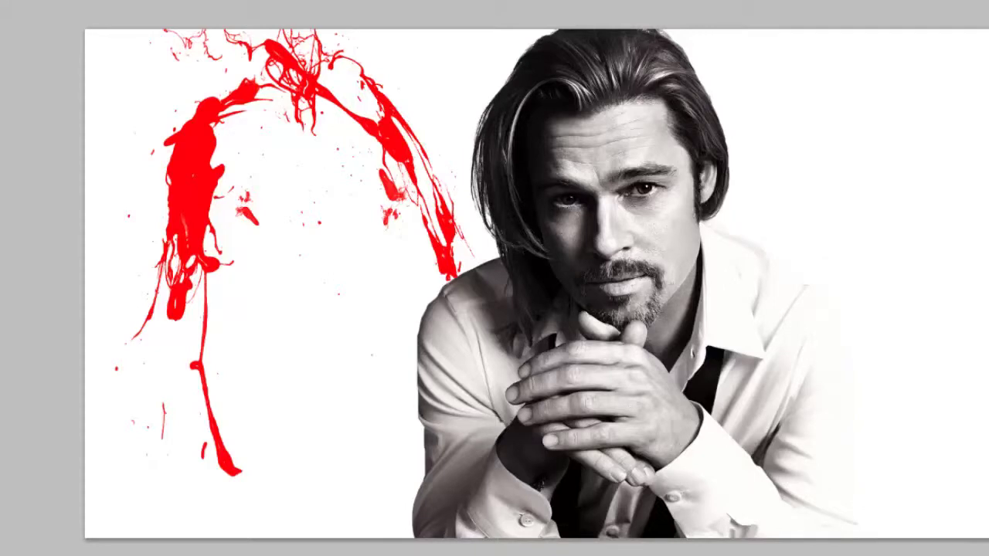
{"action": "key", "text": "ctrl+t"}
Step: Distort the splatter by squeezing its left side, lowering its bottom-left corner and pulling its right side in
{"action": "left_click_drag", "start_coordinate": [97, 230], "coordinate": [115, 230]}
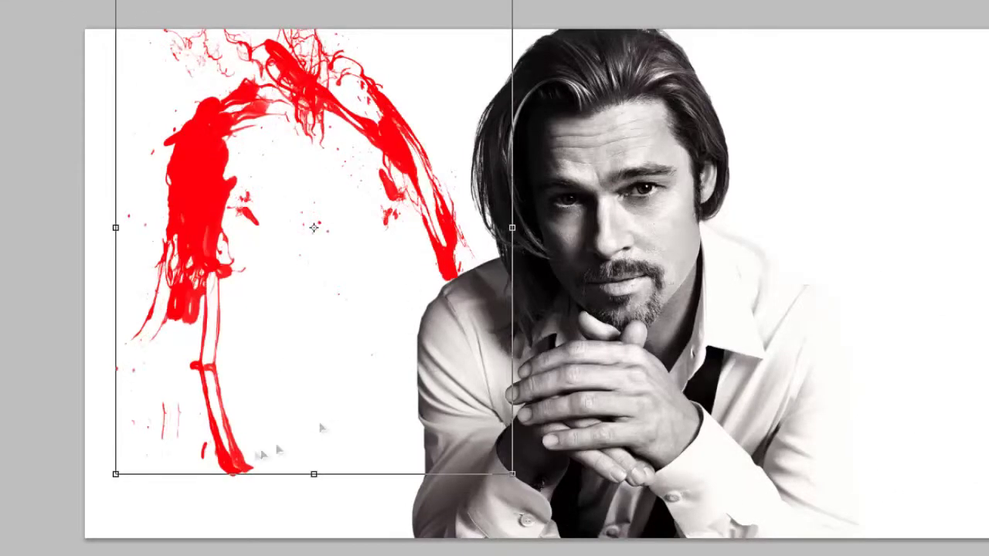
{"action": "left_click_drag", "start_coordinate": [121, 481], "coordinate": [115, 497]}
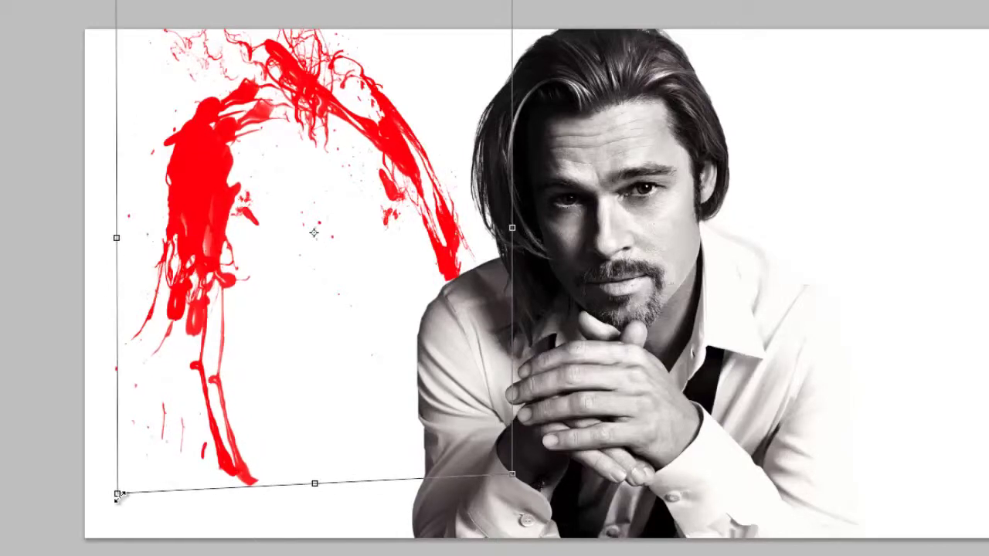
{"action": "key", "text": "Return"}
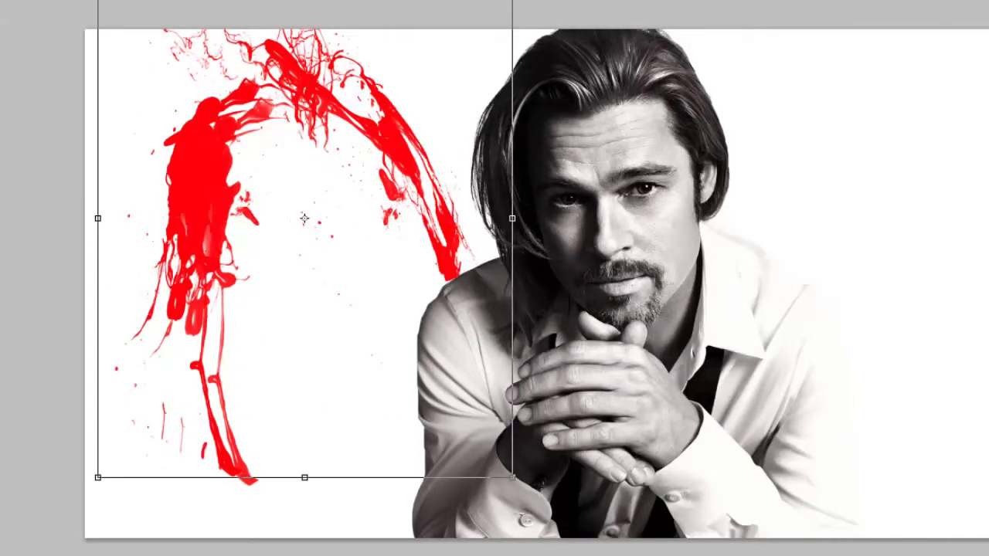
{"action": "left_click_drag", "start_coordinate": [512, 1], "coordinate": [492, 1]}
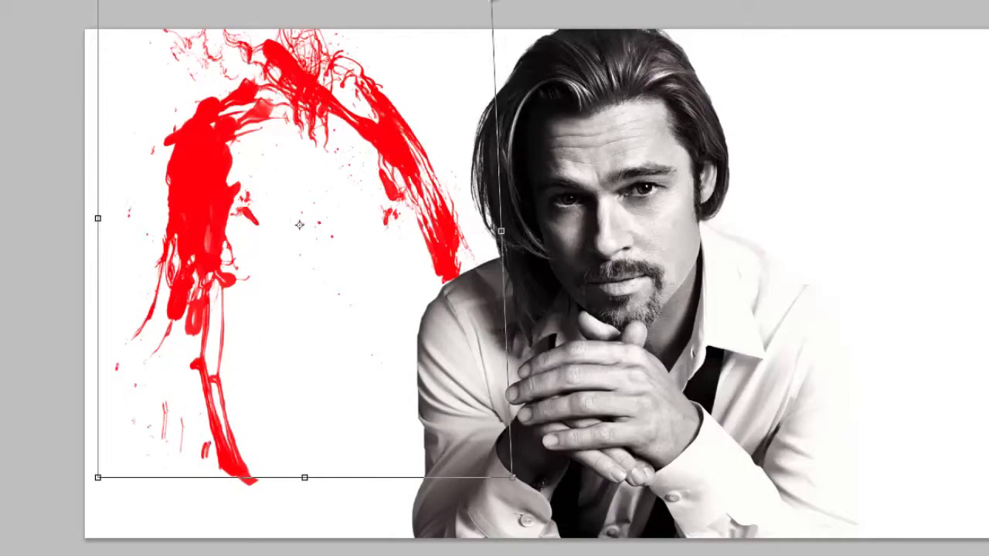
{"action": "key", "text": "Return"}
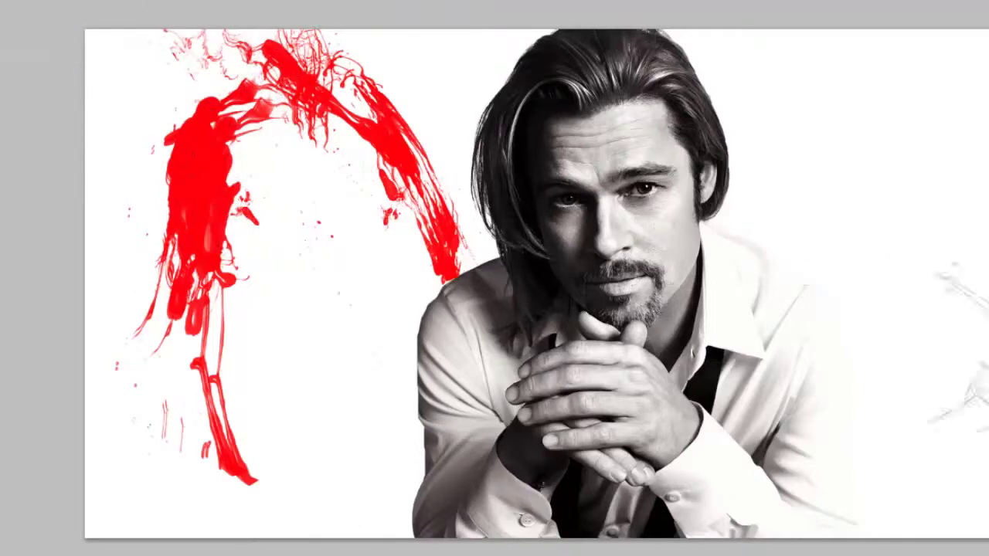
Step: Warp a second splatter by bending its lower part
{"action": "key", "text": "ctrl+t"}
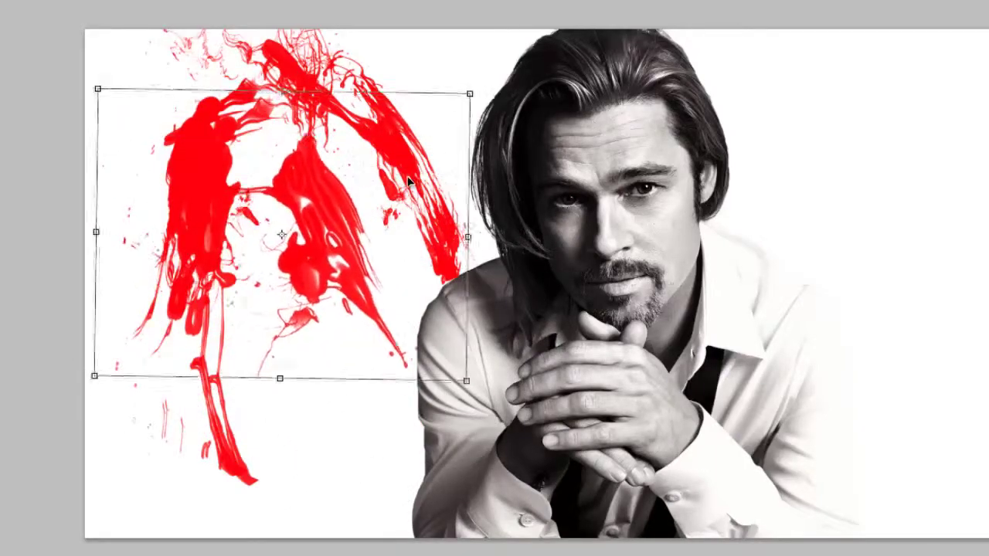
{"action": "left_click", "coordinate": [232, 249]}
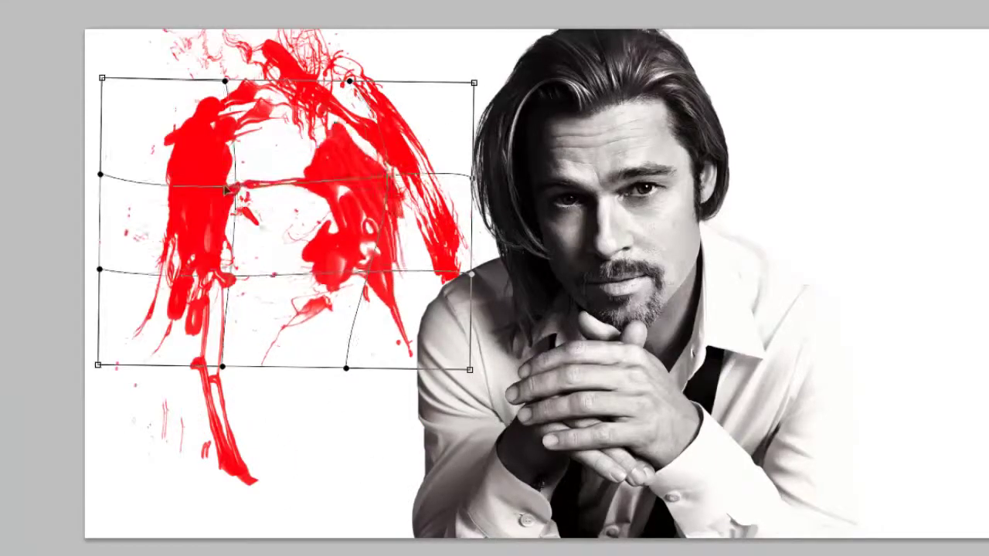
{"action": "left_click_drag", "start_coordinate": [278, 376], "coordinate": [93, 292]}
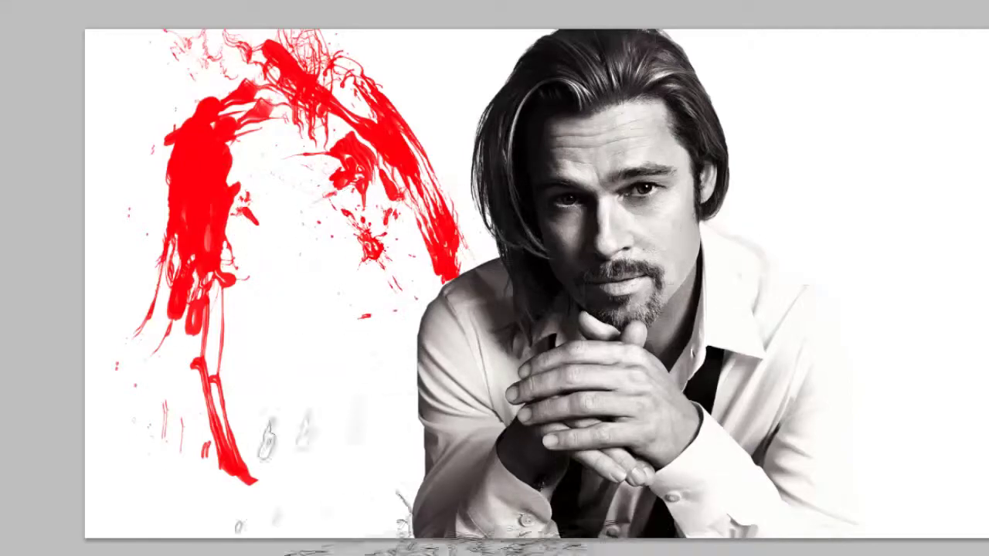
Step: Shrink, rotate about 40° and skew a splatter into a thin diagonal streak, then warp its right edge outward
{"action": "left_click_drag", "start_coordinate": [157, 187], "coordinate": [303, 328]}
{"action": "left_click_drag", "start_coordinate": [423, 431], "coordinate": [363, 402]}
{"action": "left_click_drag", "start_coordinate": [324, 255], "coordinate": [337, 274]}
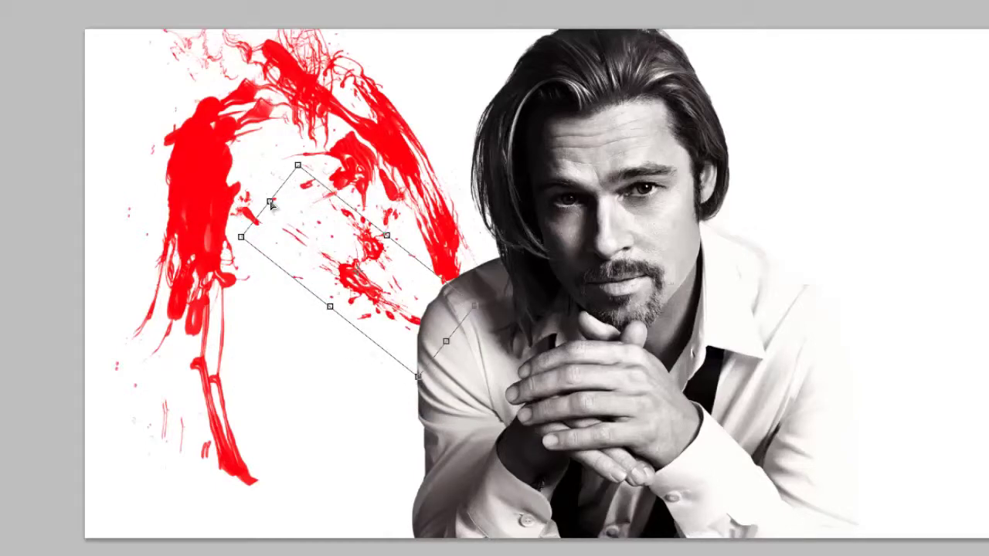
{"action": "left_click_drag", "start_coordinate": [263, 288], "coordinate": [243, 324]}
{"action": "left_click_drag", "start_coordinate": [285, 399], "coordinate": [291, 382]}
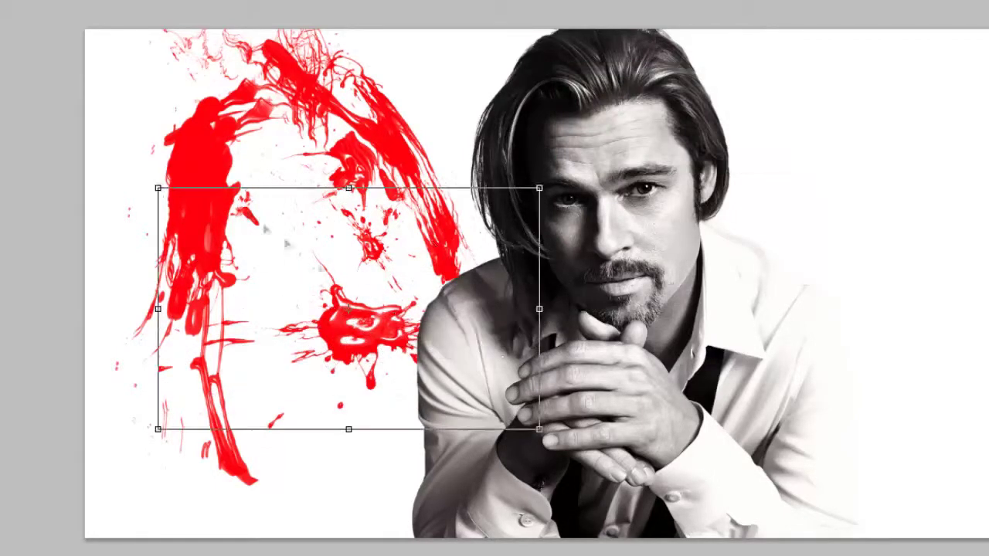
{"action": "left_click_drag", "start_coordinate": [157, 187], "coordinate": [239, 359]}
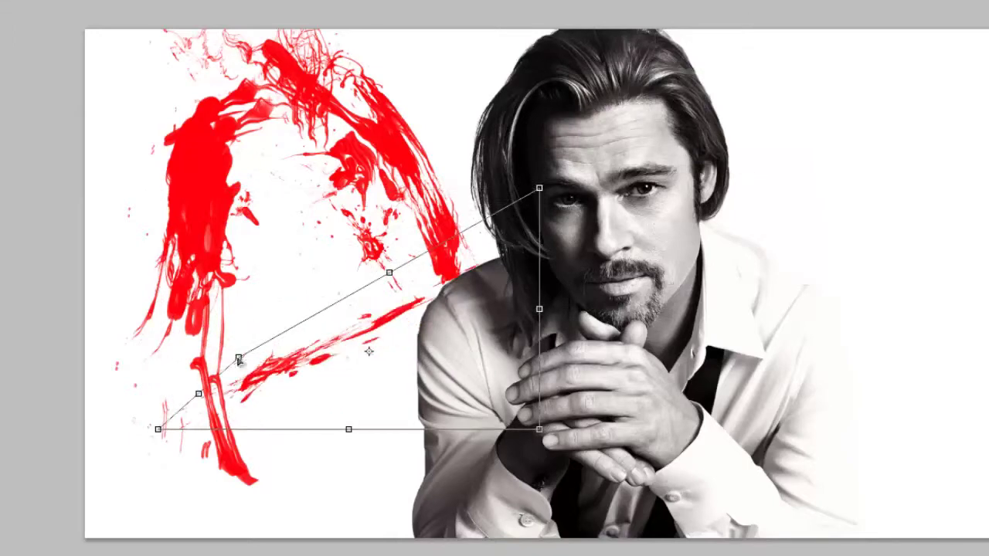
{"action": "left_click_drag", "start_coordinate": [452, 335], "coordinate": [339, 363]}
{"action": "left_click", "coordinate": [237, 246]}
{"action": "left_click_drag", "start_coordinate": [321, 180], "coordinate": [305, 177]}
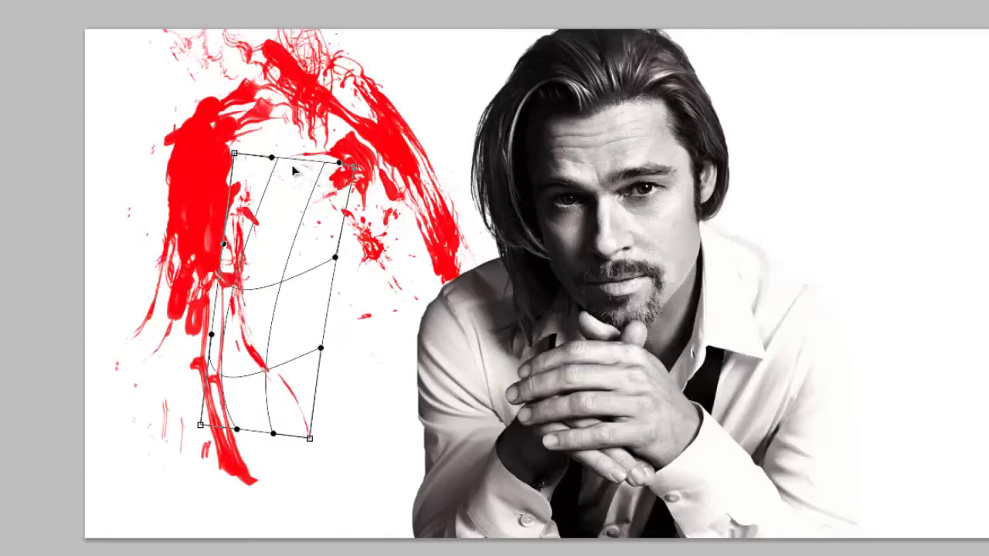
{"action": "key", "text": "Return"}
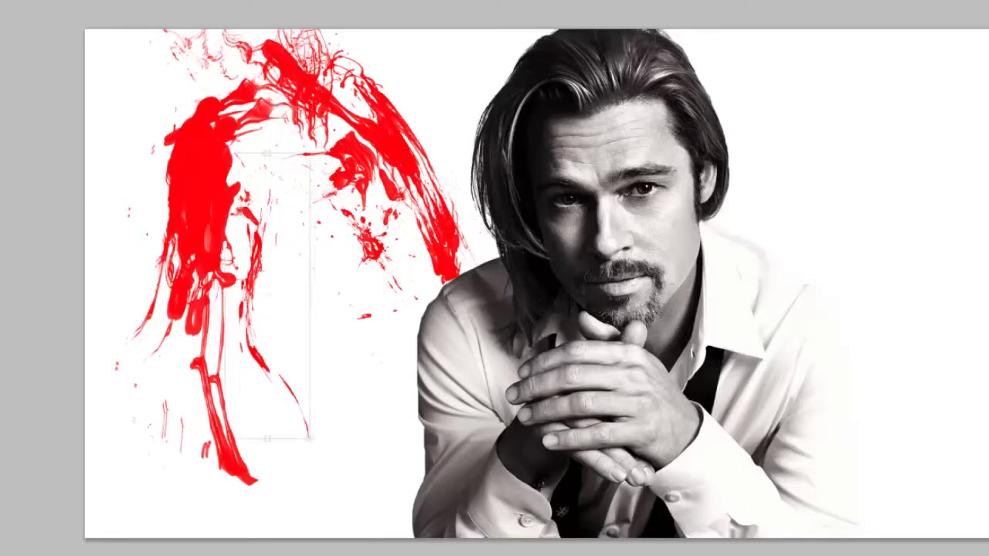
Step: Rotate the splatter about 70° counter-clockwise and reshape it inside the arc
{"action": "key", "text": "ctrl+t"}
{"action": "mouse_move", "coordinate": [336, 417]}
{"action": "left_mouse_down"}
{"action": "mouse_move", "coordinate": [409, 340]}
{"action": "mouse_move", "coordinate": [464, 243]}
{"action": "left_mouse_up"}
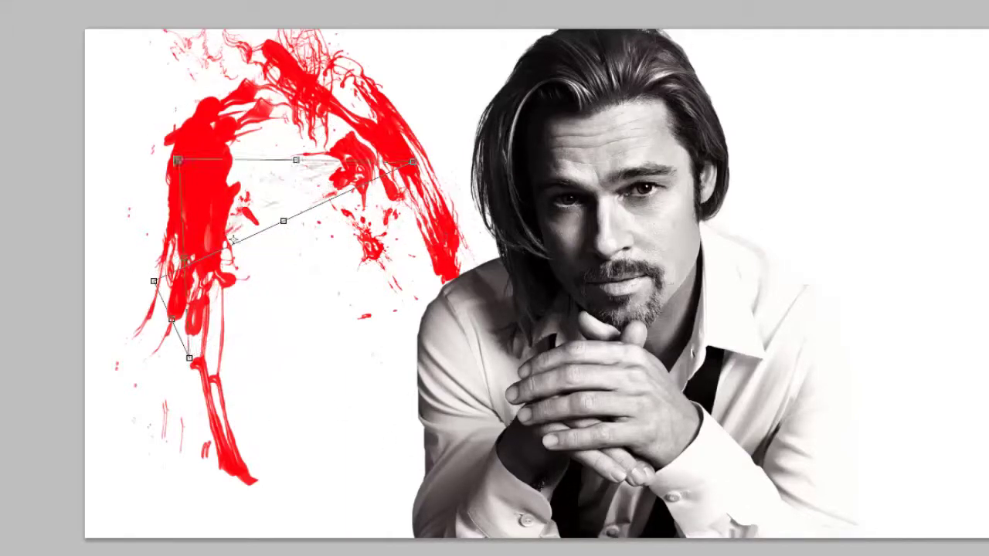
{"action": "left_click_drag", "start_coordinate": [329, 195], "coordinate": [331, 203]}
{"action": "mouse_move", "coordinate": [190, 357]}
{"action": "left_mouse_down"}
{"action": "mouse_move", "coordinate": [298, 368]}
{"action": "mouse_move", "coordinate": [312, 404]}
{"action": "left_mouse_up"}
{"action": "key", "text": "Return"}
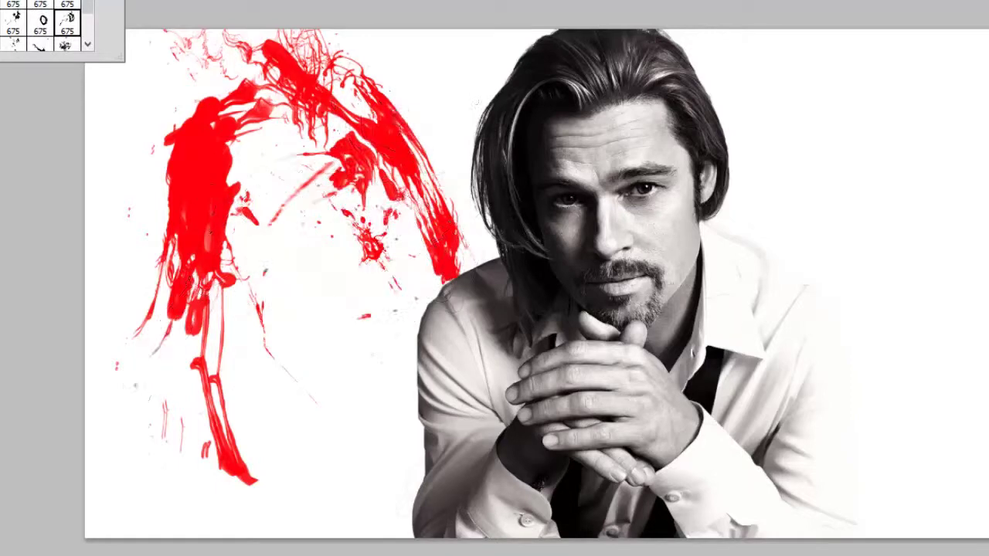
Step: Shrink and rotate the new splatter, then move it up and right into the wing
{"action": "left_click_drag", "start_coordinate": [465, 98], "coordinate": [280, 364]}
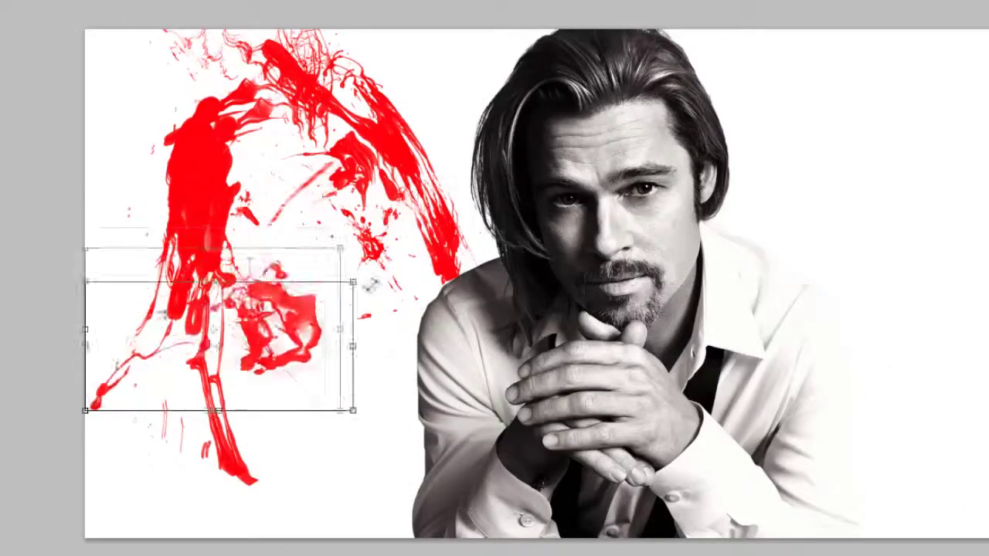
{"action": "left_click_drag", "start_coordinate": [270, 413], "coordinate": [278, 479]}
{"action": "left_click_drag", "start_coordinate": [261, 397], "coordinate": [320, 298]}
{"action": "key", "text": "Return"}
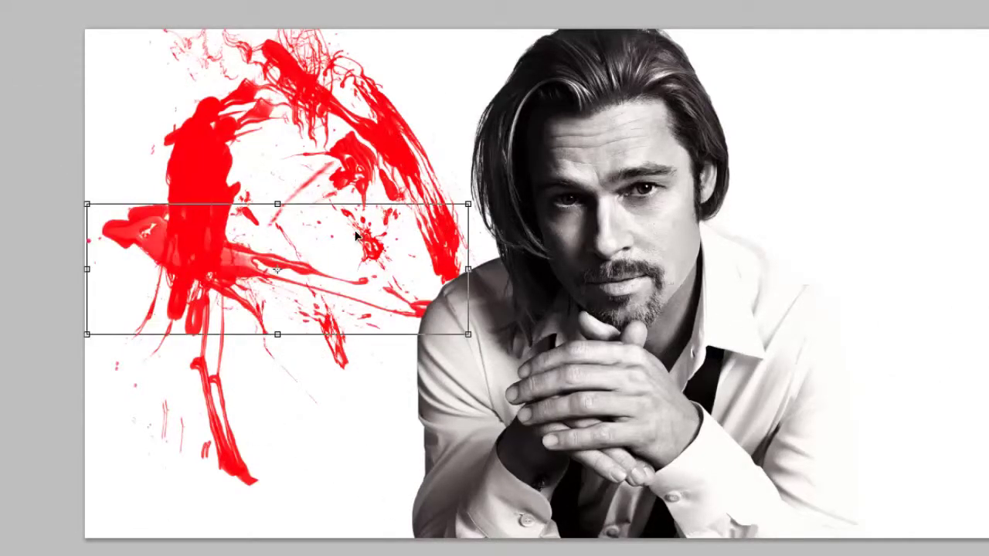
Step: Skew the splatter into a near-vertical streak and warp it thinner
{"action": "left_click_drag", "start_coordinate": [357, 235], "coordinate": [335, 161]}
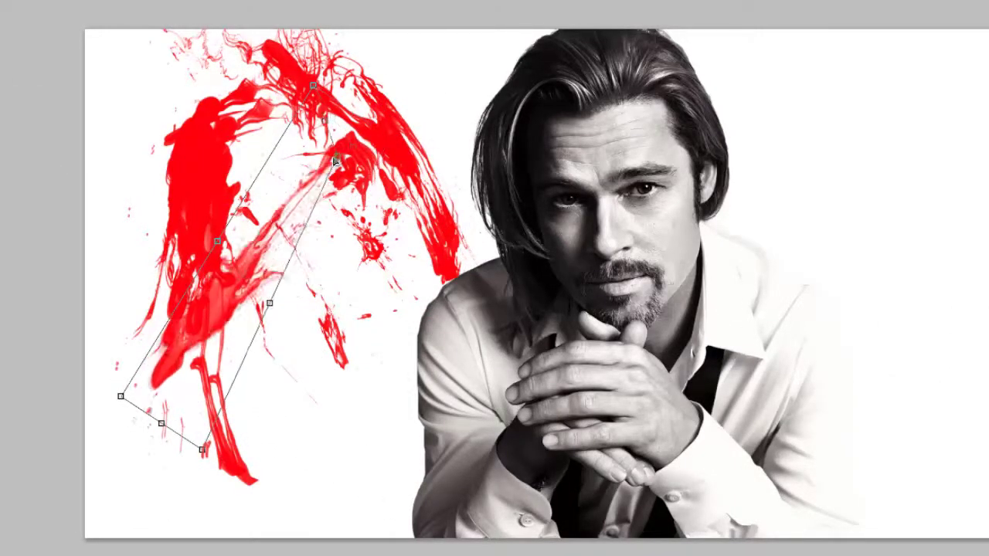
{"action": "mouse_move", "coordinate": [335, 161]}
{"action": "left_mouse_down"}
{"action": "mouse_move", "coordinate": [292, 37]}
{"action": "mouse_move", "coordinate": [262, 173]}
{"action": "left_mouse_up"}
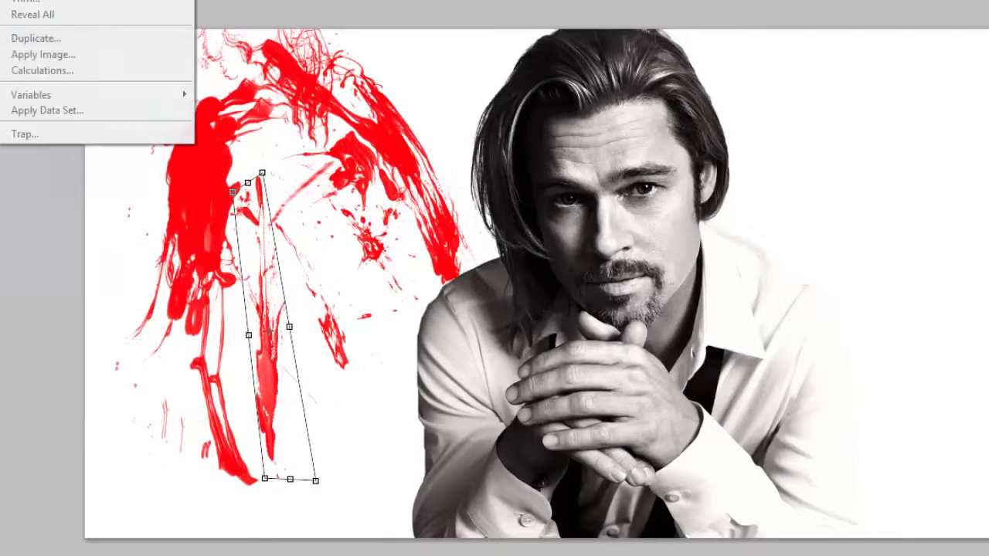
{"action": "left_click", "coordinate": [246, 246]}
{"action": "left_click_drag", "start_coordinate": [263, 312], "coordinate": [279, 329]}
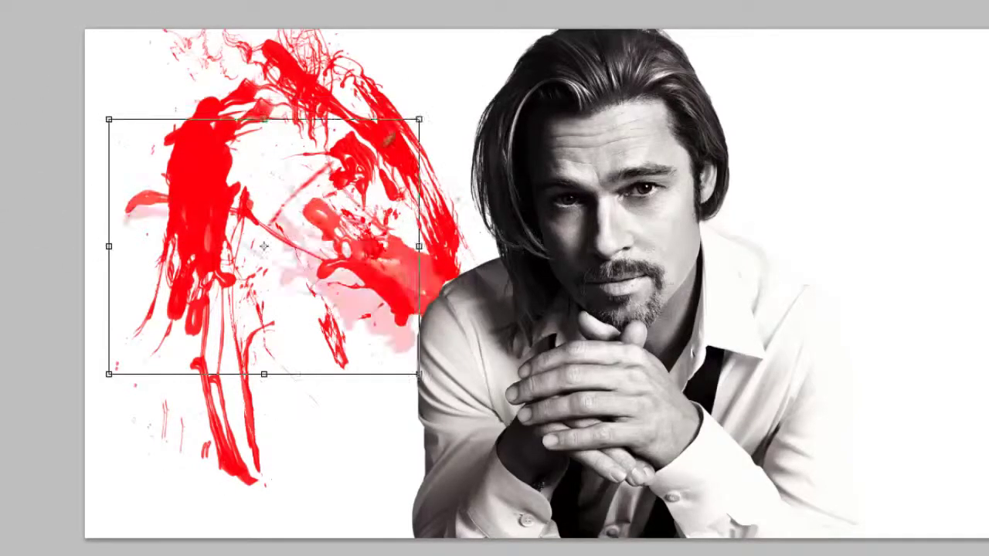
Step: Flatten another splatter into a thin diagonal streak along the wing's right side
{"action": "left_click_drag", "start_coordinate": [419, 120], "coordinate": [371, 165]}
{"action": "left_click_drag", "start_coordinate": [240, 165], "coordinate": [298, 335]}
{"action": "left_click_drag", "start_coordinate": [371, 375], "coordinate": [397, 343]}
{"action": "mouse_move", "coordinate": [324, 224]}
{"action": "left_mouse_down"}
{"action": "mouse_move", "coordinate": [376, 241]}
{"action": "mouse_move", "coordinate": [449, 153]}
{"action": "left_mouse_up"}
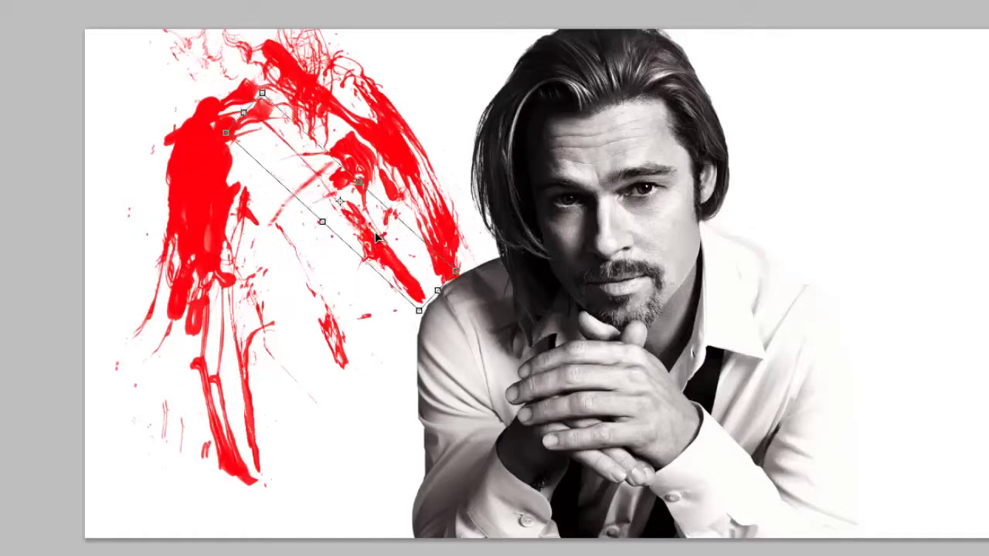
{"action": "key", "text": "Return"}
Step: Stamp a new red splatter in the wing and scale and rotate it
{"action": "right_click", "coordinate": [122, 35]}
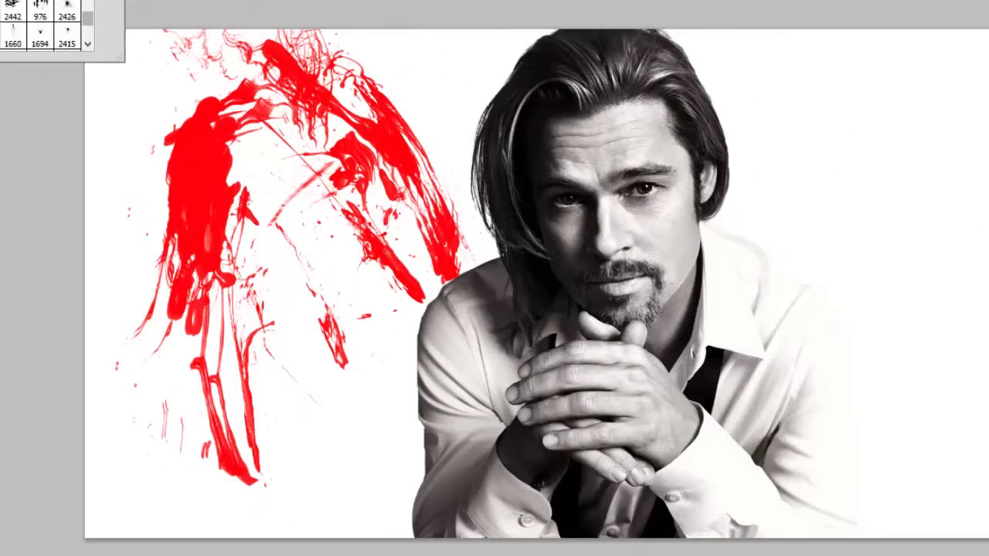
{"action": "key", "text": "Escape"}
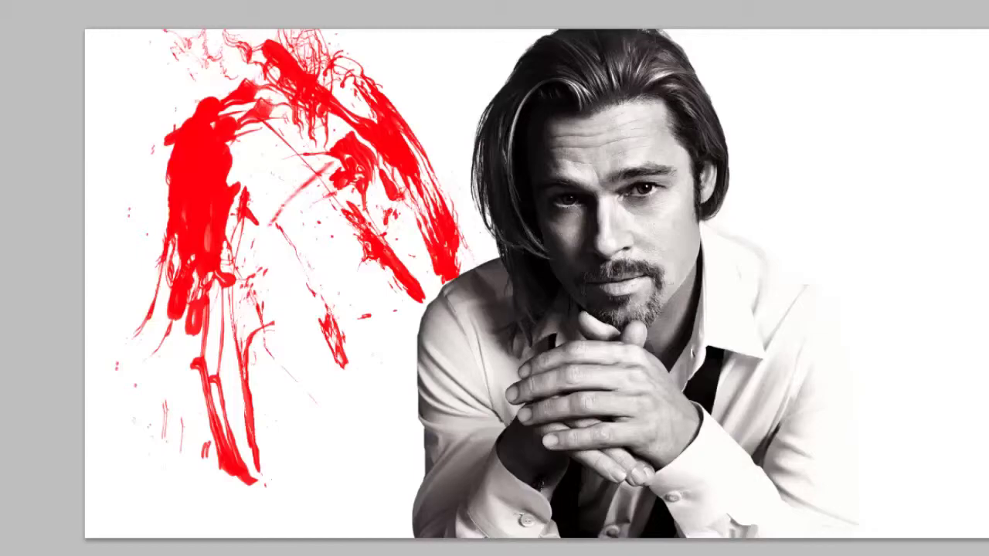
{"action": "left_click", "coordinate": [394, 289]}
{"action": "key", "text": "ctrl+t"}
{"action": "mouse_move", "coordinate": [794, 38]}
{"action": "left_mouse_down"}
{"action": "mouse_move", "coordinate": [441, 133]}
{"action": "mouse_move", "coordinate": [381, 81]}
{"action": "mouse_move", "coordinate": [249, 227]}
{"action": "mouse_move", "coordinate": [293, 155]}
{"action": "mouse_move", "coordinate": [291, 207]}
{"action": "left_mouse_up"}
Step: Stamp another splatter, move it right, rotate it and scale it down
{"action": "right_click", "coordinate": [48, 36]}
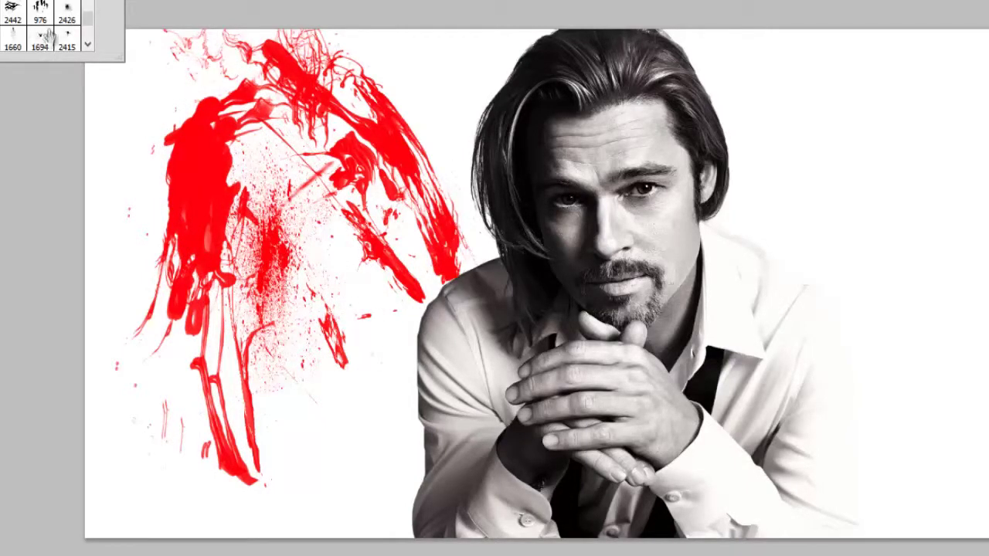
{"action": "key", "text": "Return"}
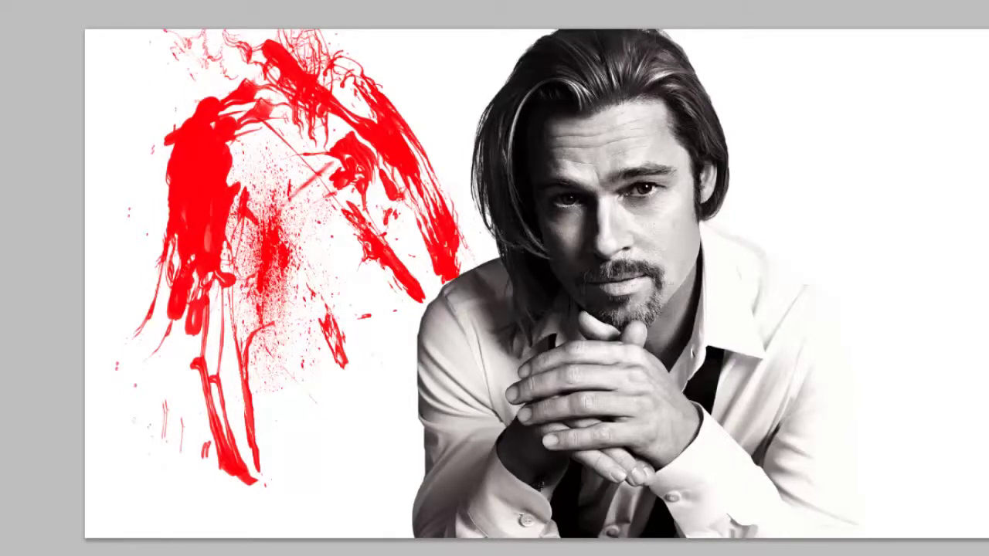
{"action": "left_click", "coordinate": [224, 322]}
{"action": "key", "text": "ctrl+t"}
{"action": "left_click_drag", "start_coordinate": [224, 322], "coordinate": [313, 283]}
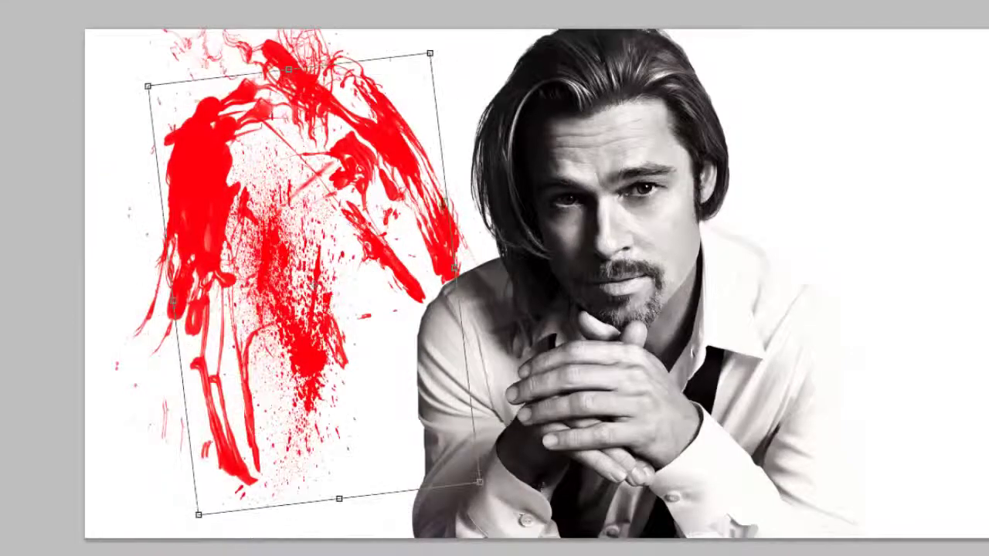
{"action": "left_click_drag", "start_coordinate": [147, 85], "coordinate": [283, 175]}
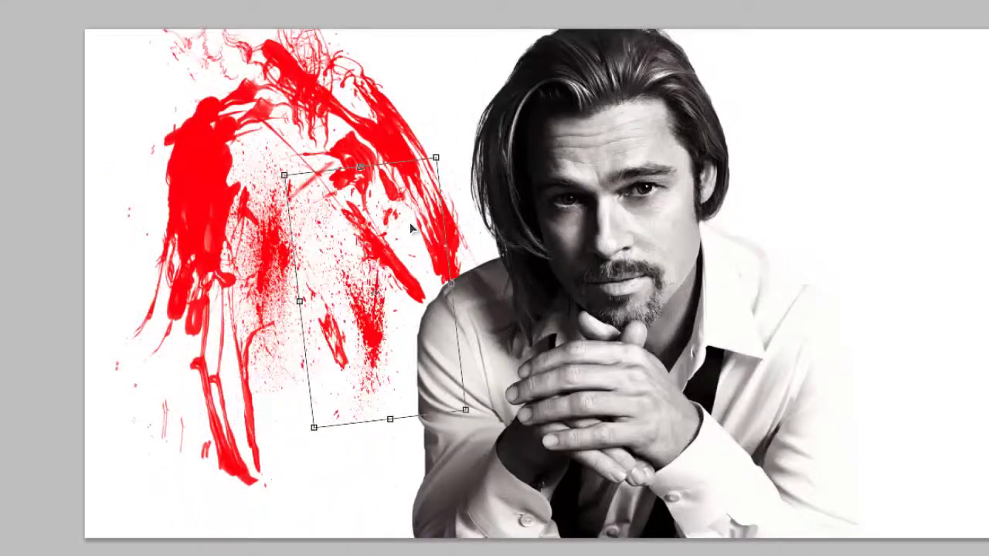
Step: Stamp a splatter low in the wing and rotate it about 28° counter-clockwise
{"action": "key", "text": "Return"}
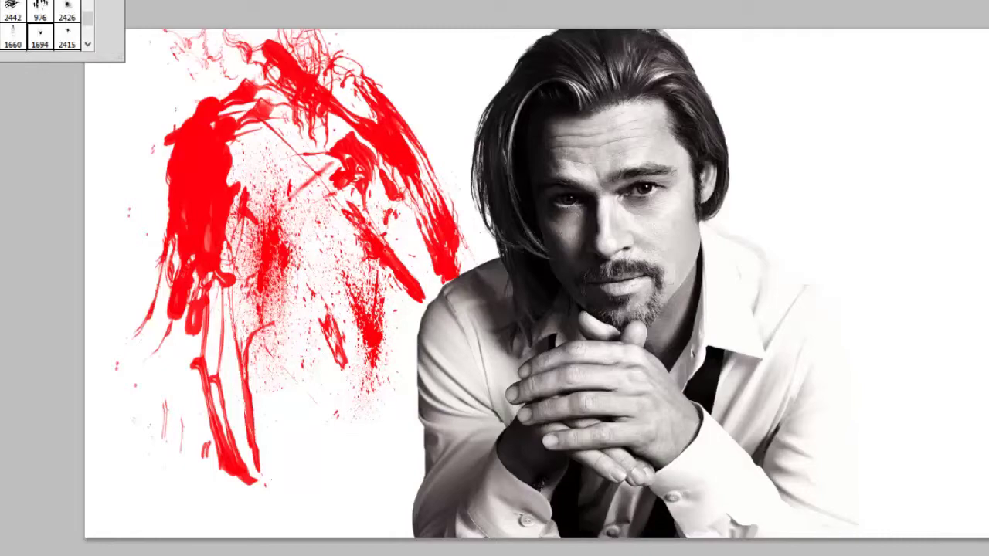
{"action": "key", "text": "Return"}
{"action": "left_click", "coordinate": [288, 376]}
{"action": "key", "text": "ctrl+t"}
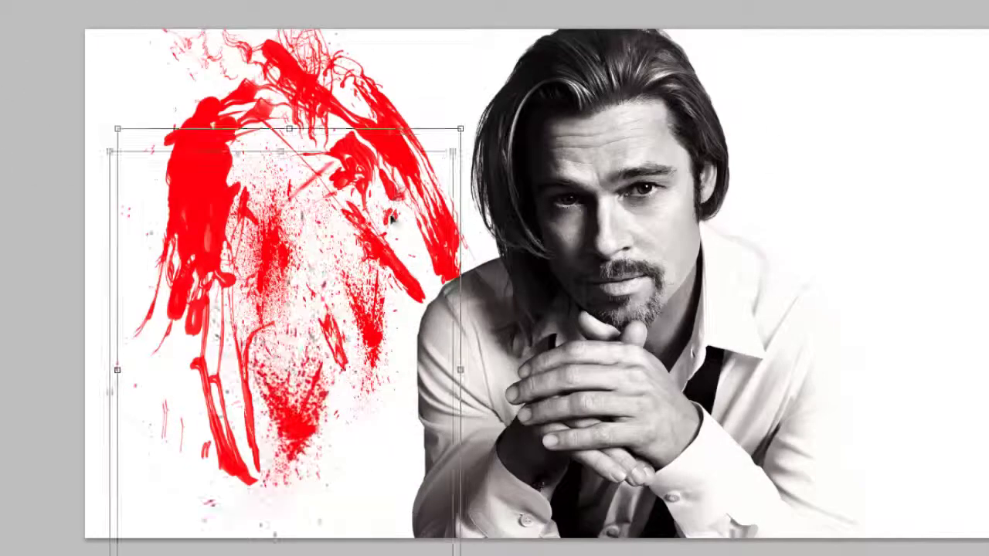
{"action": "left_click_drag", "start_coordinate": [465, 126], "coordinate": [312, 202]}
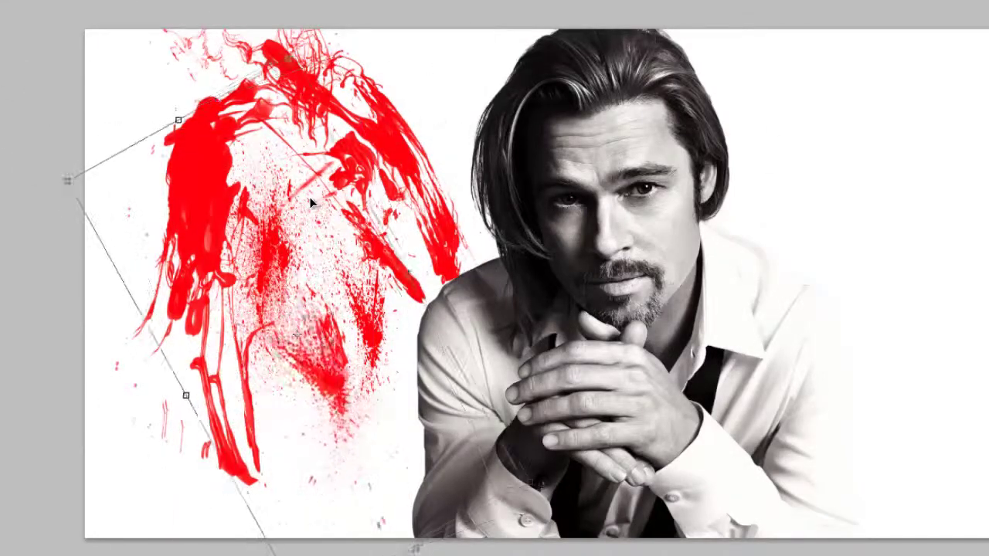
{"action": "left_click_drag", "start_coordinate": [312, 202], "coordinate": [317, 210]}
{"action": "key", "text": "Return"}
Step: Place a horizontal splatter lower in the wing and warp its middle into a bow
{"action": "left_click", "coordinate": [15, 2]}
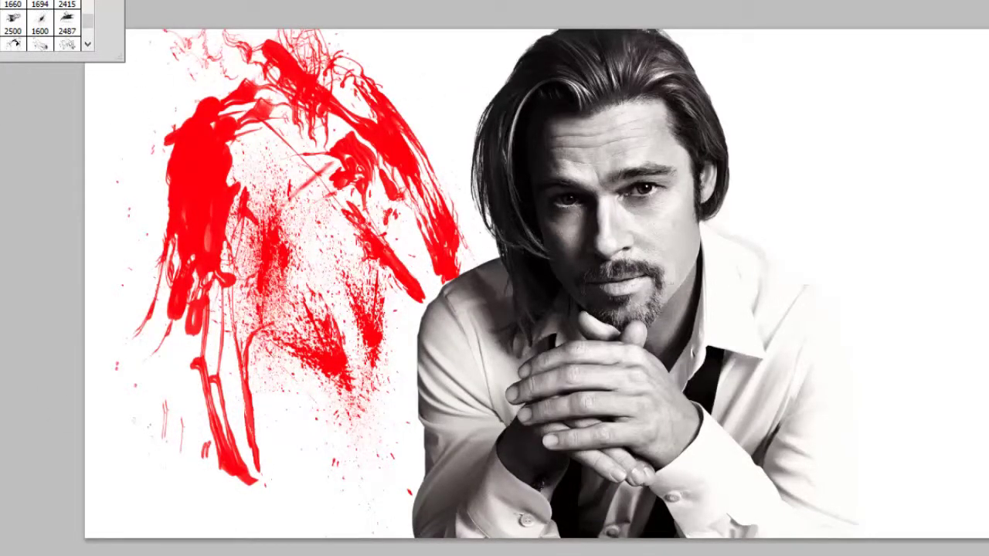
{"action": "mouse_move", "coordinate": [116, 227]}
{"action": "left_mouse_down"}
{"action": "mouse_move", "coordinate": [463, 227]}
{"action": "mouse_move", "coordinate": [423, 332]}
{"action": "mouse_move", "coordinate": [274, 230]}
{"action": "mouse_move", "coordinate": [278, 222]}
{"action": "left_mouse_up"}
{"action": "key", "text": "ctrl+t"}
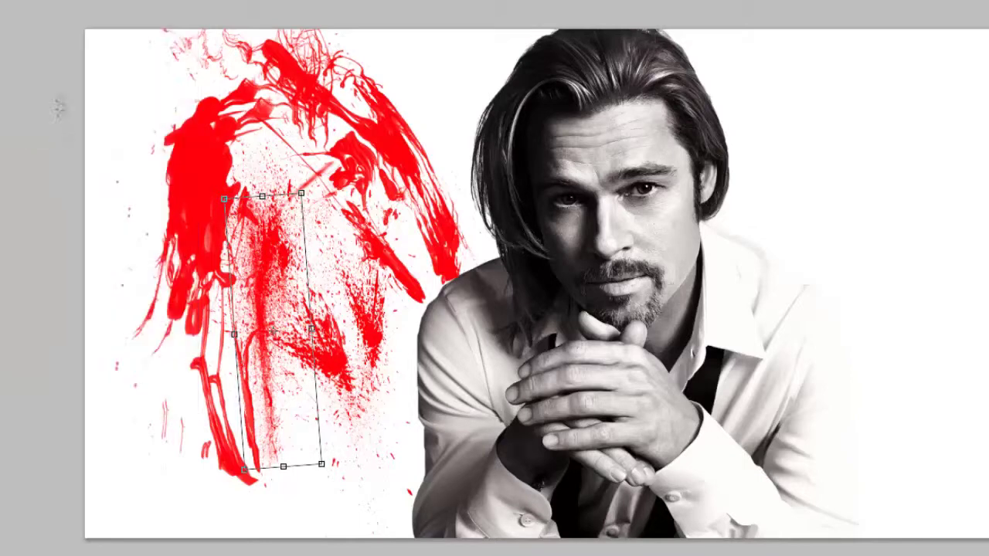
{"action": "left_click", "coordinate": [239, 247]}
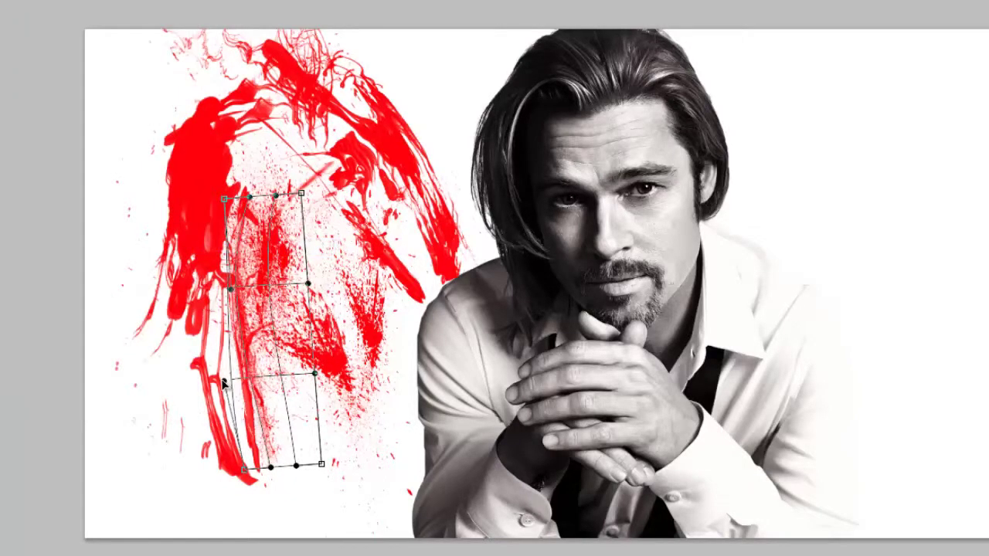
{"action": "mouse_move", "coordinate": [194, 291]}
{"action": "left_mouse_down"}
{"action": "mouse_move", "coordinate": [277, 303]}
{"action": "mouse_move", "coordinate": [274, 365]}
{"action": "left_mouse_up"}
{"action": "key", "text": "Return"}
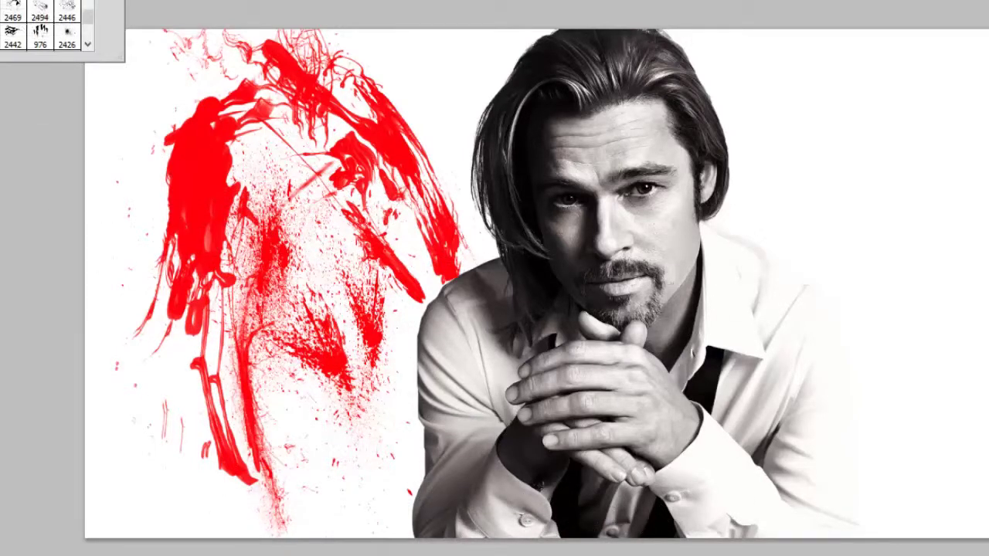
Step: Stamp a splatter at the lower left and rotate it clockwise
{"action": "double_click", "coordinate": [12, 3]}
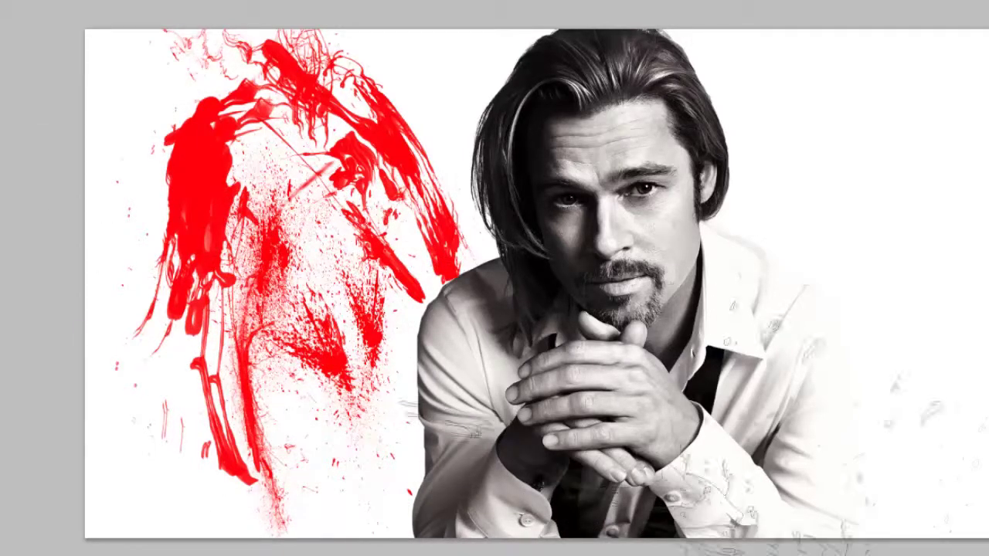
{"action": "left_click", "coordinate": [229, 347]}
{"action": "key", "text": "ctrl+t"}
{"action": "left_click_drag", "start_coordinate": [77, 424], "coordinate": [85, 364]}
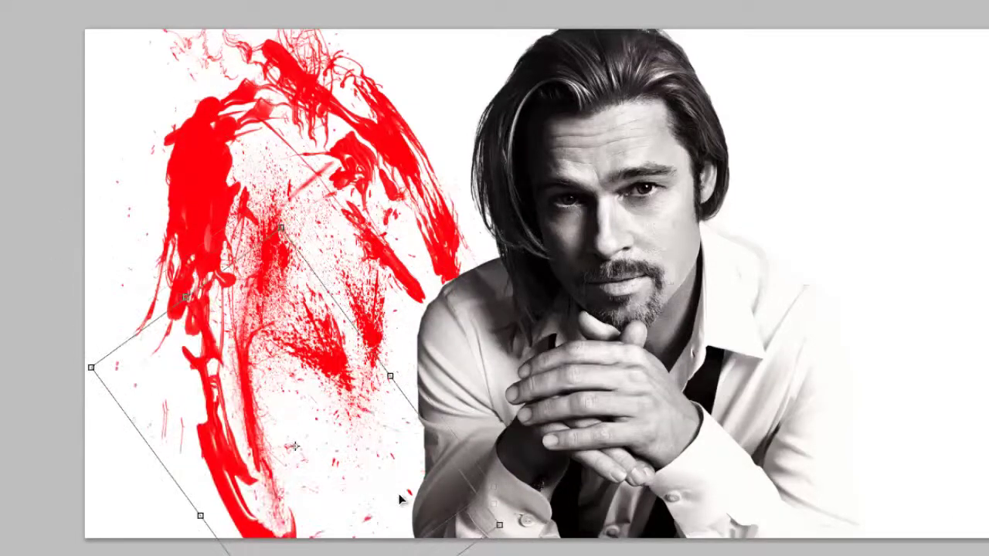
{"action": "key", "text": "Return"}
Step: Stamp a splatter near the bottom of the wing and move it slightly down
{"action": "left_click", "coordinate": [15, 1]}
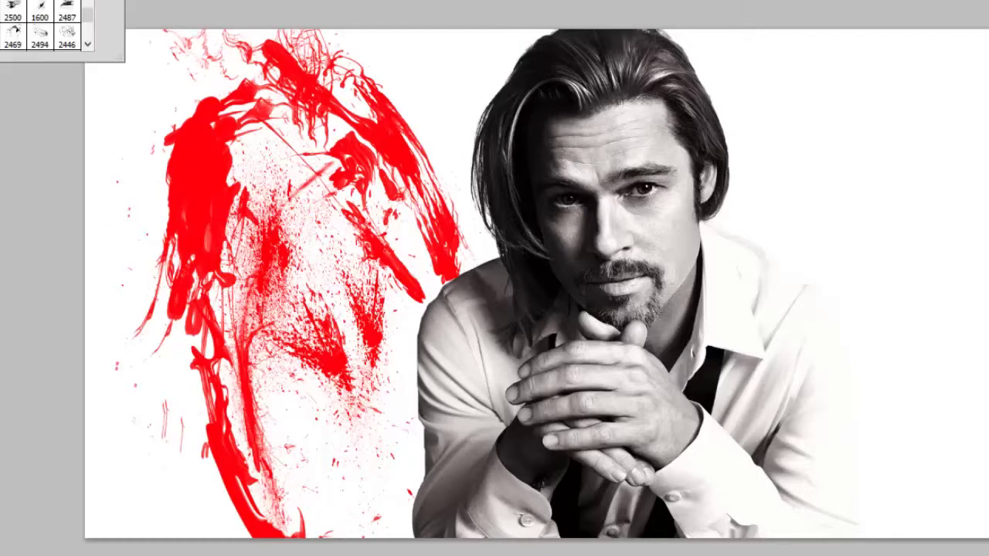
{"action": "key", "text": "Escape"}
{"action": "left_click", "coordinate": [299, 410]}
{"action": "key", "text": "ctrl+t"}
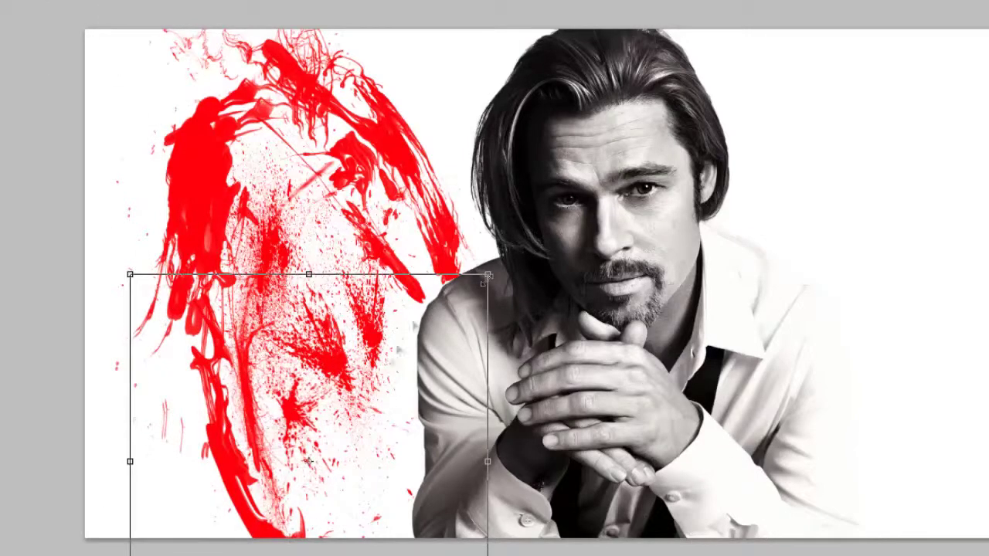
{"action": "left_click_drag", "start_coordinate": [389, 374], "coordinate": [391, 399]}
{"action": "key", "text": "Return"}
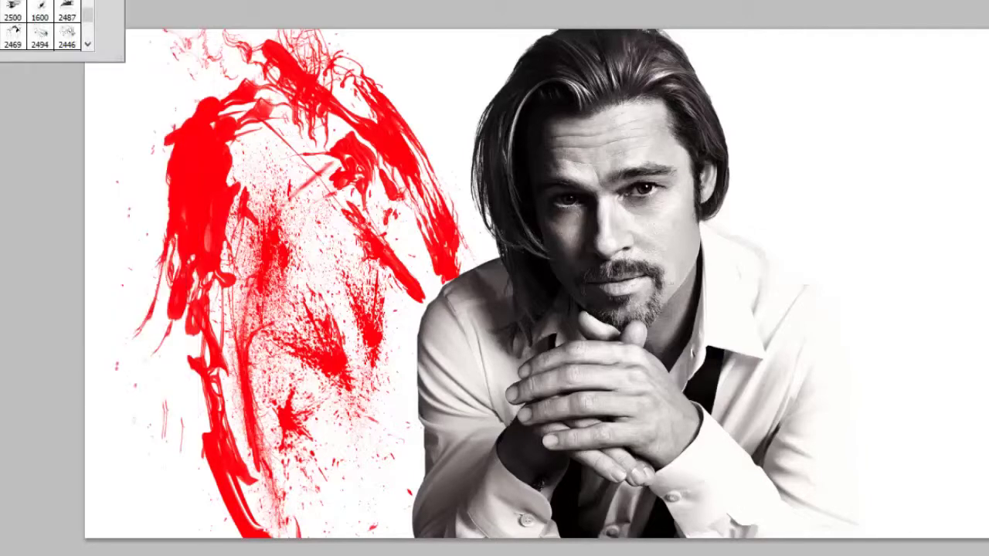
Step: Stamp another splatter, move it down and rotate it about 30° clockwise
{"action": "key", "text": "Escape"}
{"action": "left_click", "coordinate": [355, 428]}
{"action": "key", "text": "ctrl+t"}
{"action": "left_click_drag", "start_coordinate": [399, 449], "coordinate": [401, 478]}
{"action": "left_click_drag", "start_coordinate": [525, 394], "coordinate": [541, 494]}
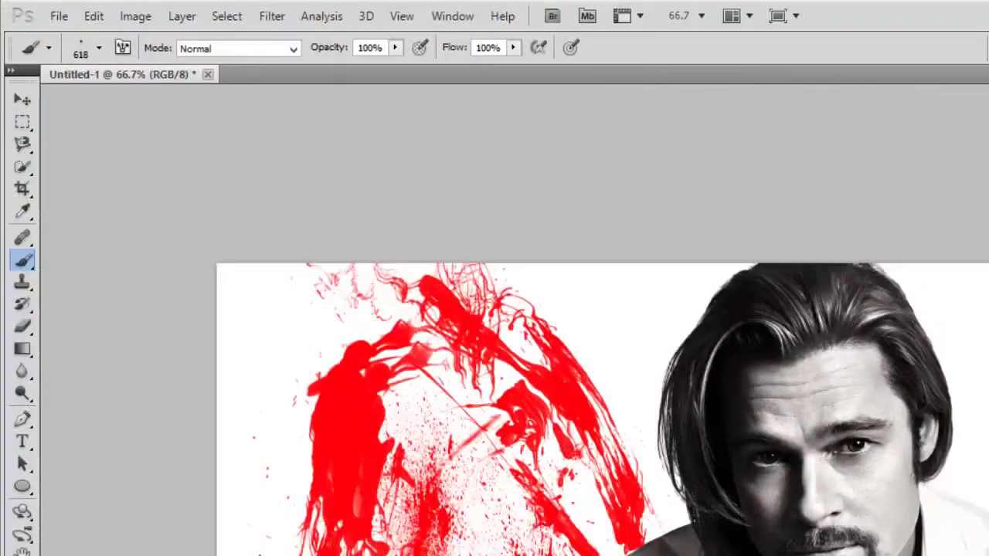
Step: Select the red splatter by Color Range at Fuzziness 108 and make black (#000000) the foreground colour
{"action": "left_click", "coordinate": [178, 17]}
{"action": "mouse_move", "coordinate": [227, 16]}
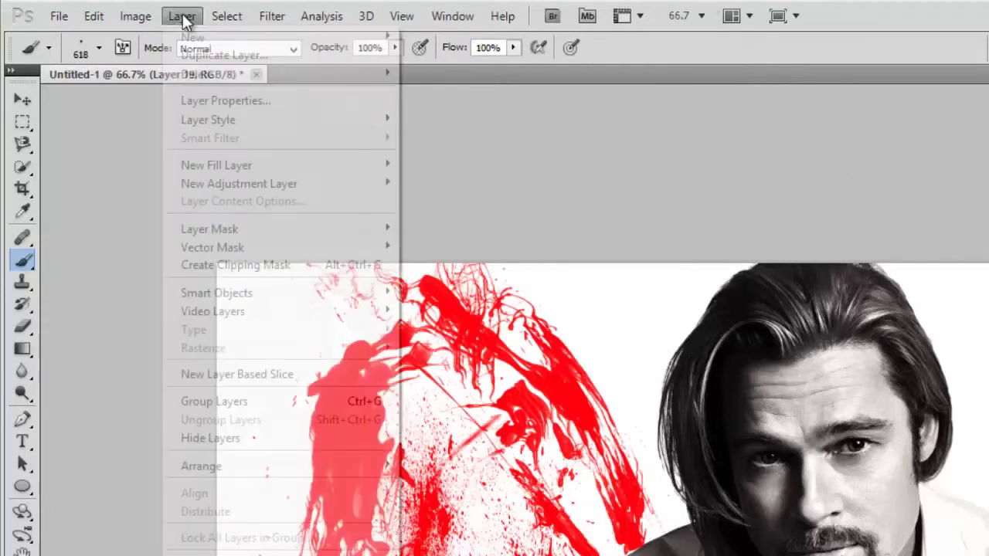
{"action": "left_click", "coordinate": [307, 183]}
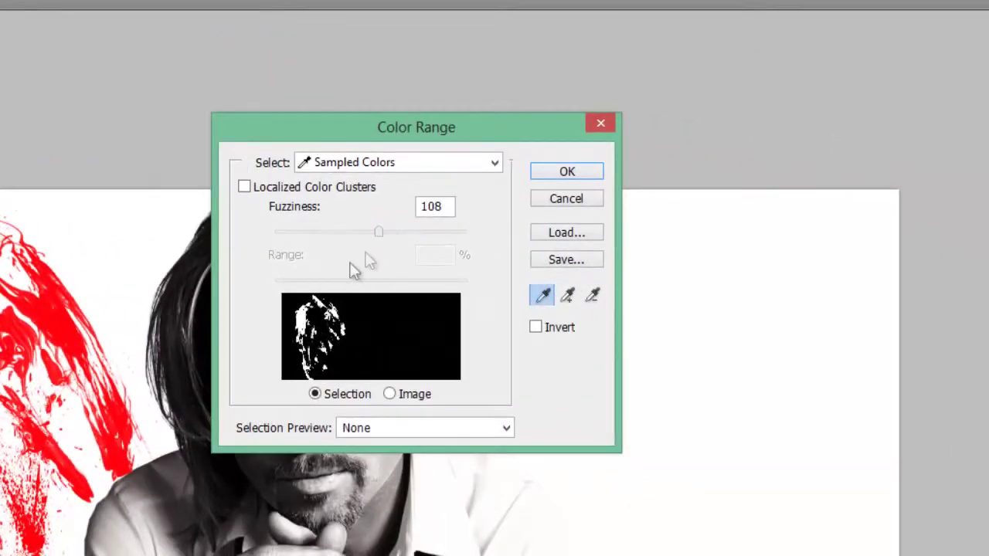
{"action": "left_click", "coordinate": [546, 175]}
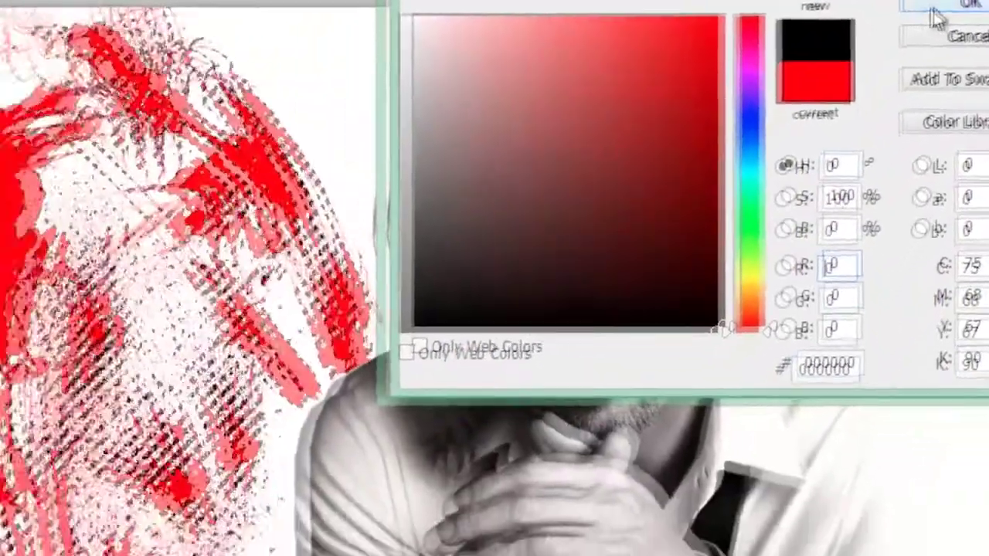
{"action": "left_click", "coordinate": [937, 18]}
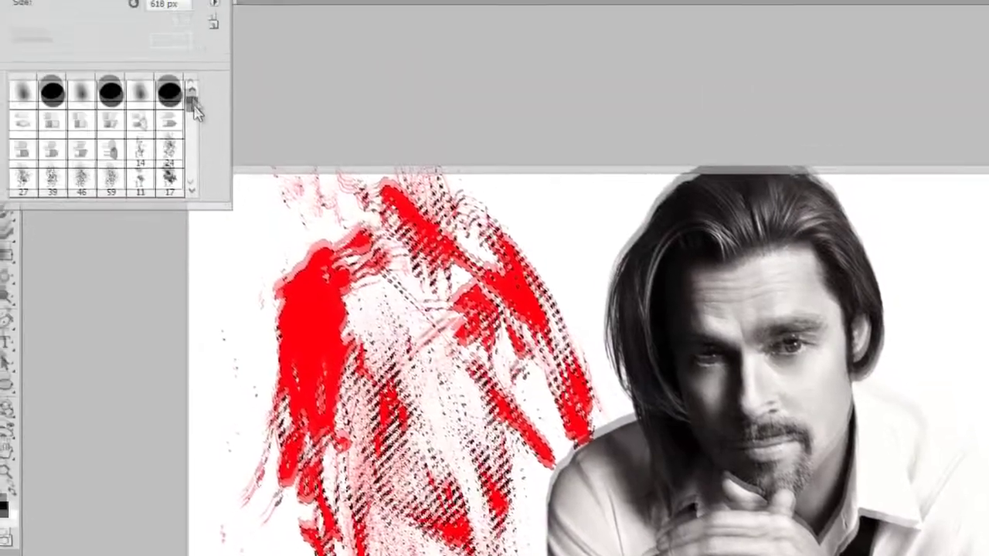
Step: Choose the 13 px soft round brush, resize it to 40 px, and set opacity to 19%
{"action": "left_click_drag", "start_coordinate": [195, 111], "coordinate": [213, 205]}
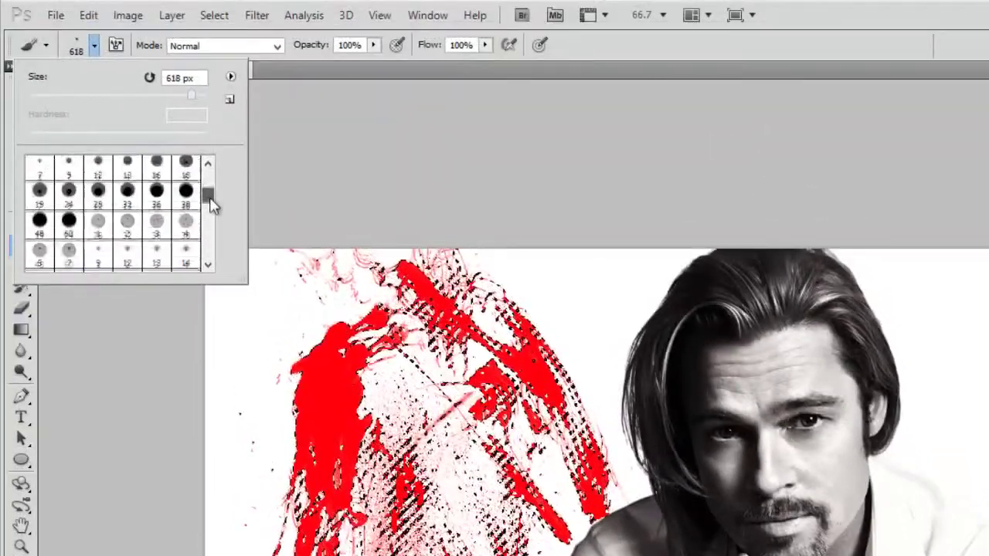
{"action": "left_click", "coordinate": [151, 245]}
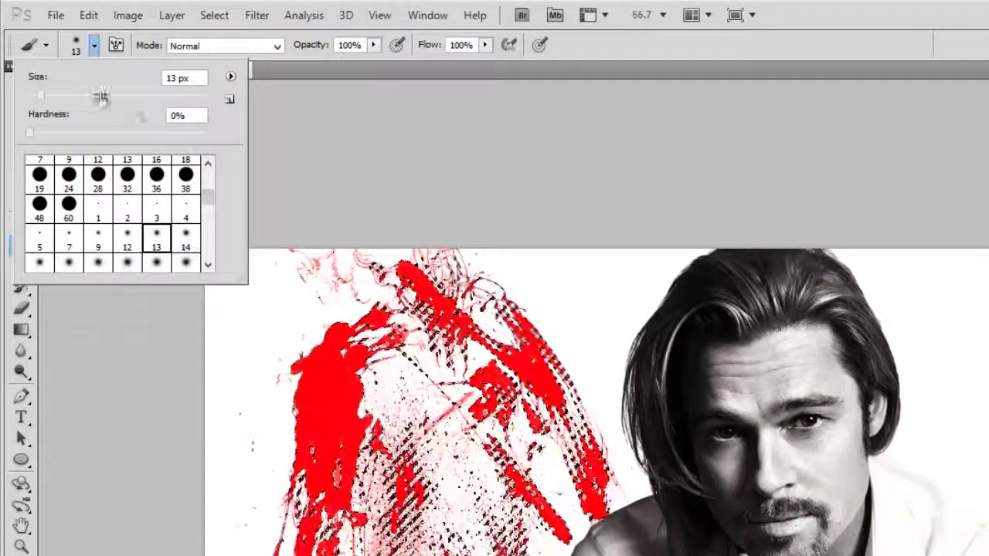
{"action": "left_click", "coordinate": [93, 46]}
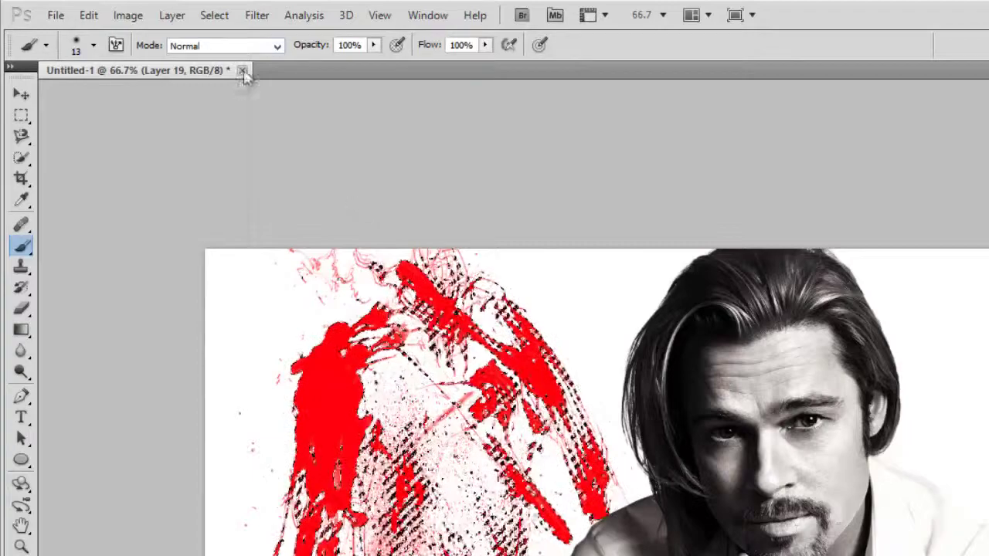
{"action": "left_click", "coordinate": [93, 47]}
{"action": "left_click_drag", "start_coordinate": [96, 99], "coordinate": [83, 100]}
{"action": "key", "text": "Return"}
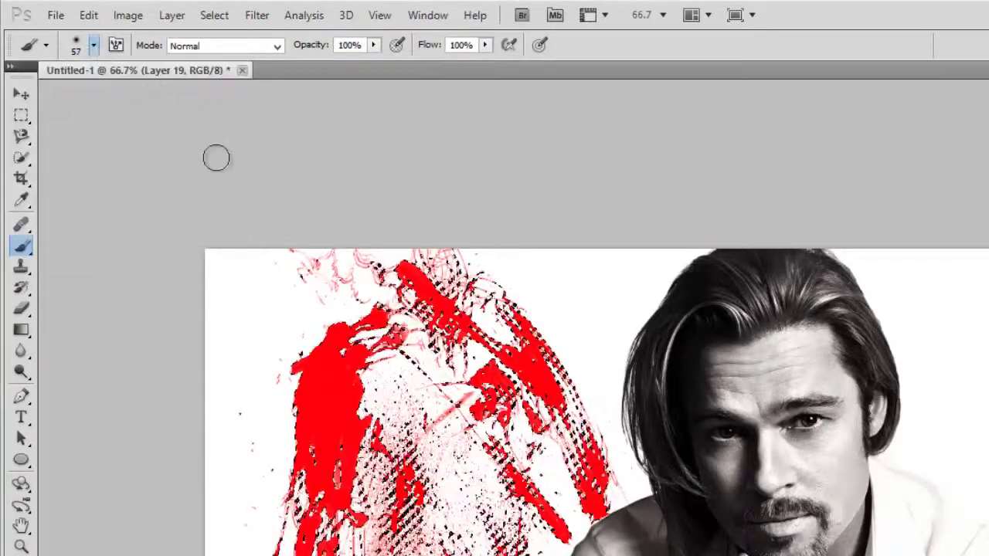
{"action": "left_click", "coordinate": [93, 46]}
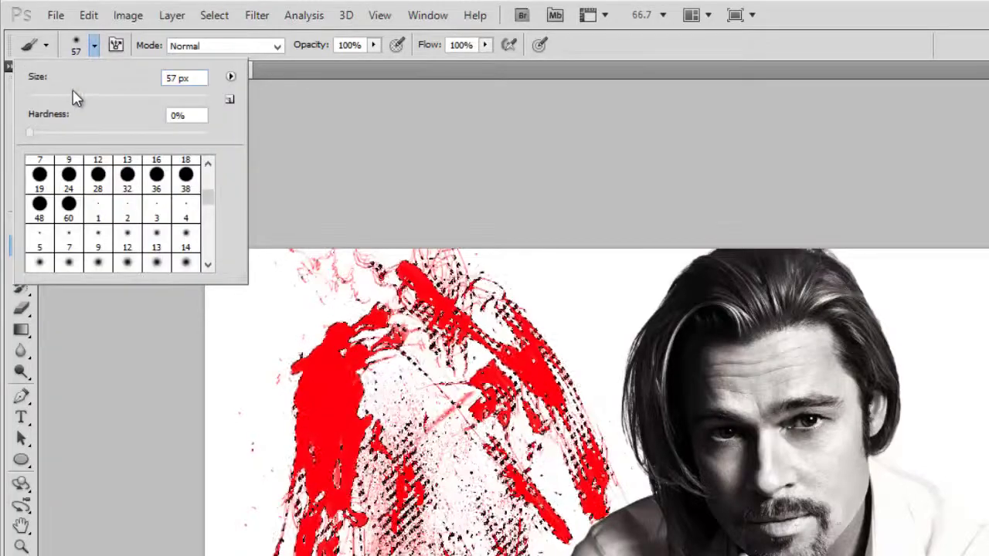
{"action": "left_click_drag", "start_coordinate": [75, 98], "coordinate": [64, 94]}
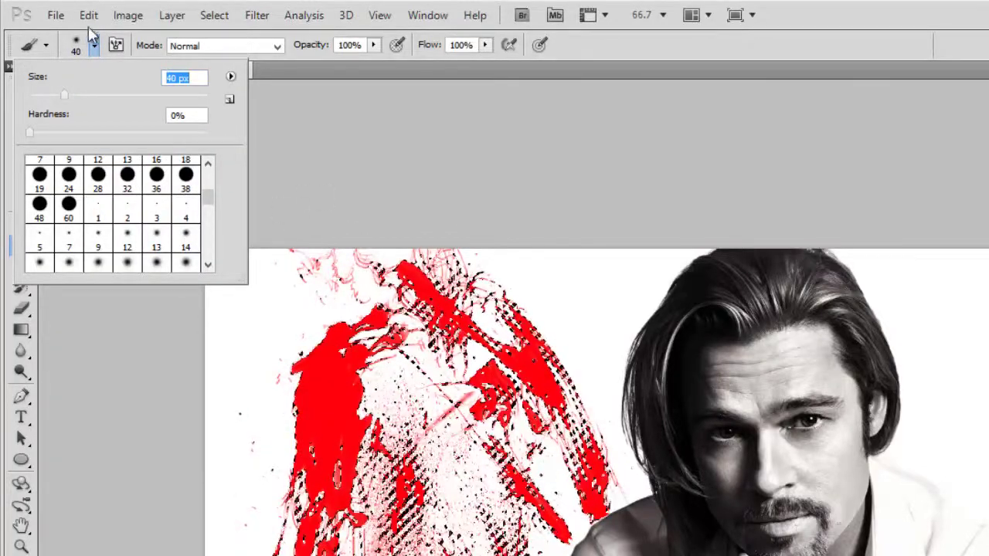
{"action": "key", "text": "Return"}
{"action": "left_click", "coordinate": [373, 47]}
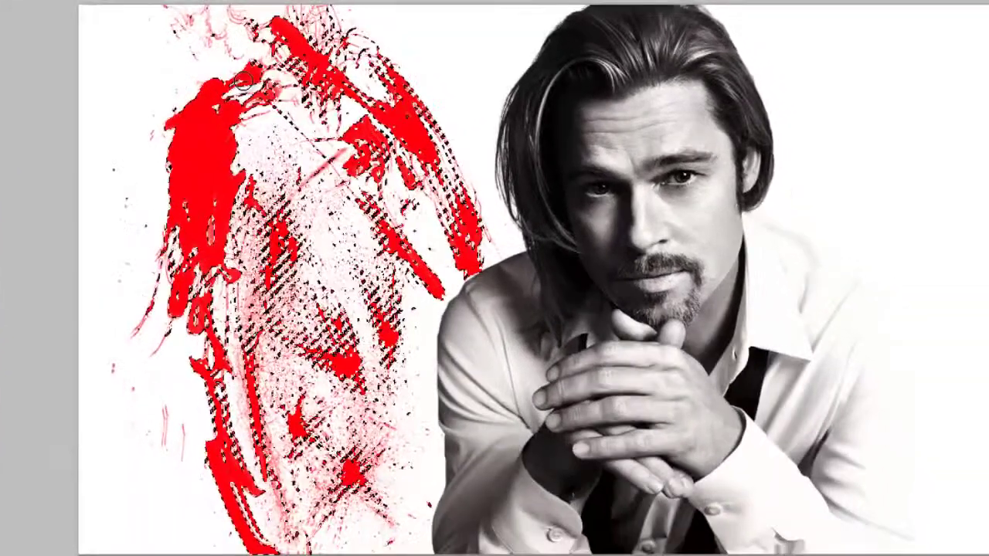
{"action": "left_click_drag", "start_coordinate": [243, 80], "coordinate": [283, 29]}
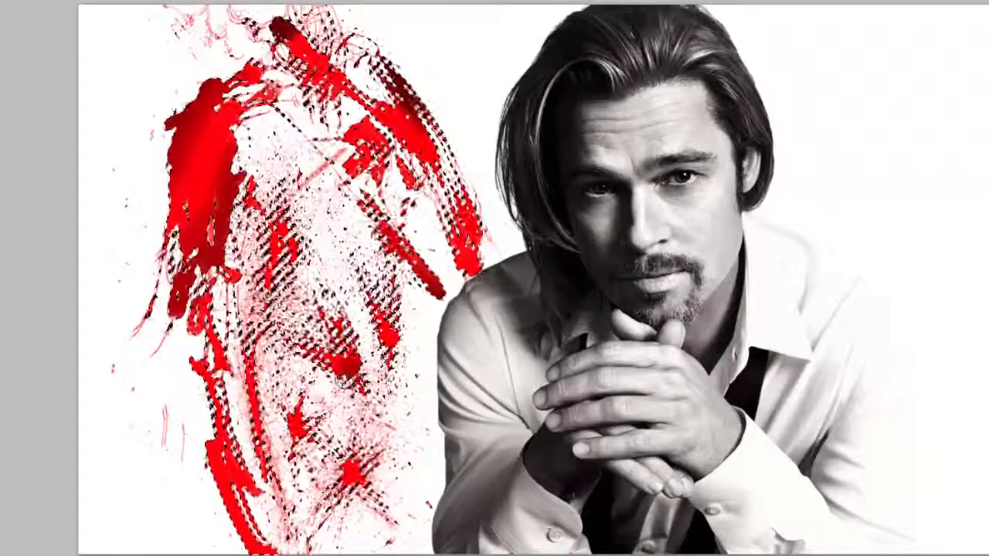
Step: Darken the splatter's upper-right, left, upper and lower areas with soft brush strokes
{"action": "left_click_drag", "start_coordinate": [346, 394], "coordinate": [400, 347]}
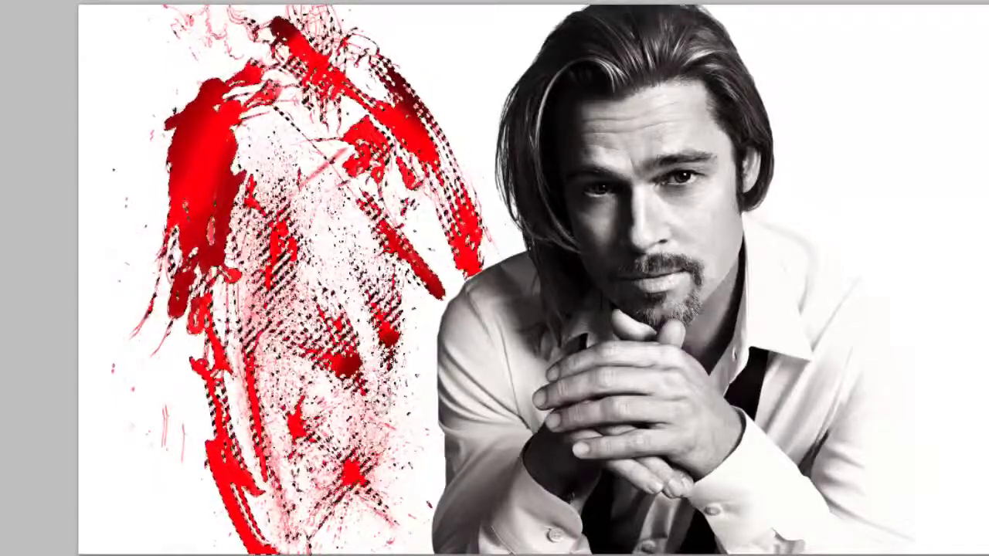
{"action": "left_click_drag", "start_coordinate": [185, 255], "coordinate": [205, 532]}
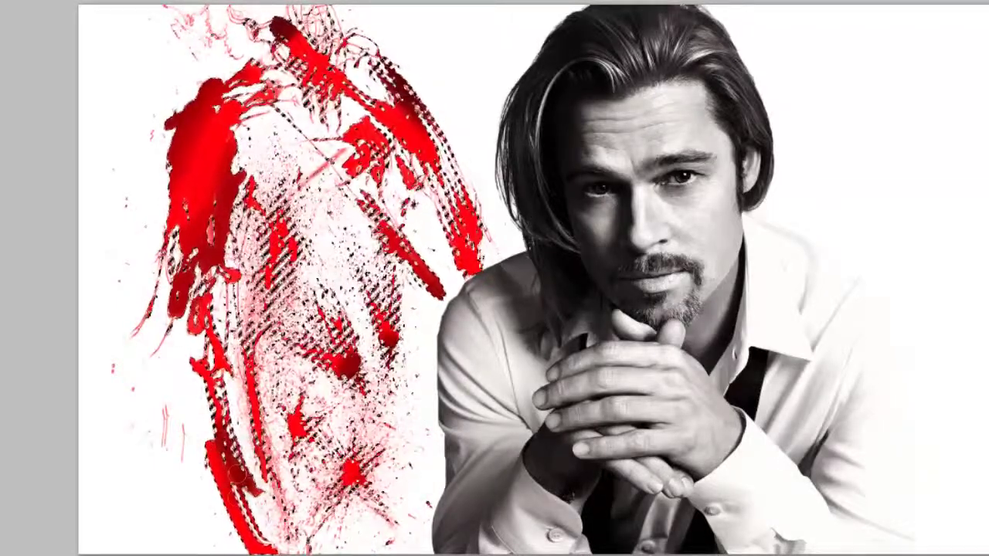
{"action": "left_click", "coordinate": [207, 177]}
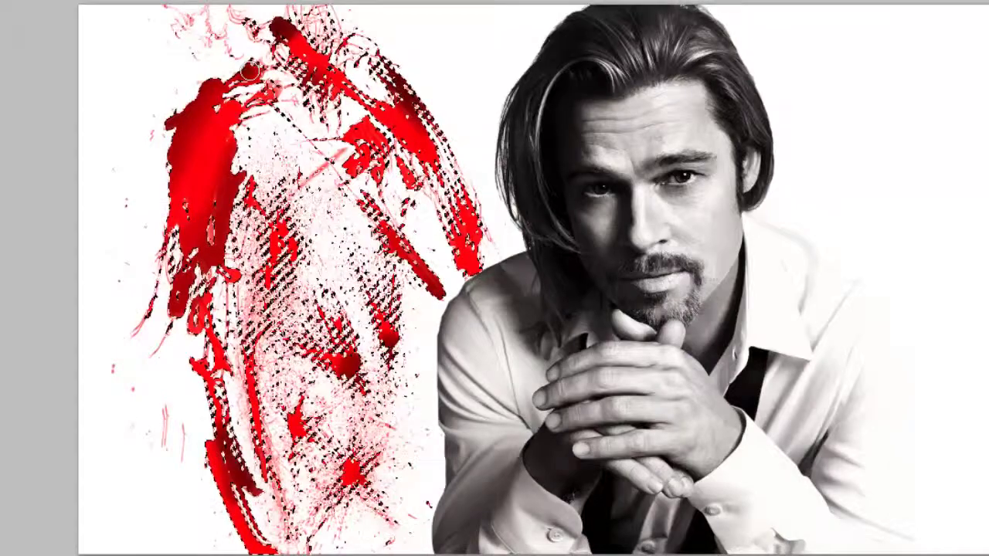
{"action": "left_click_drag", "start_coordinate": [347, 194], "coordinate": [361, 418]}
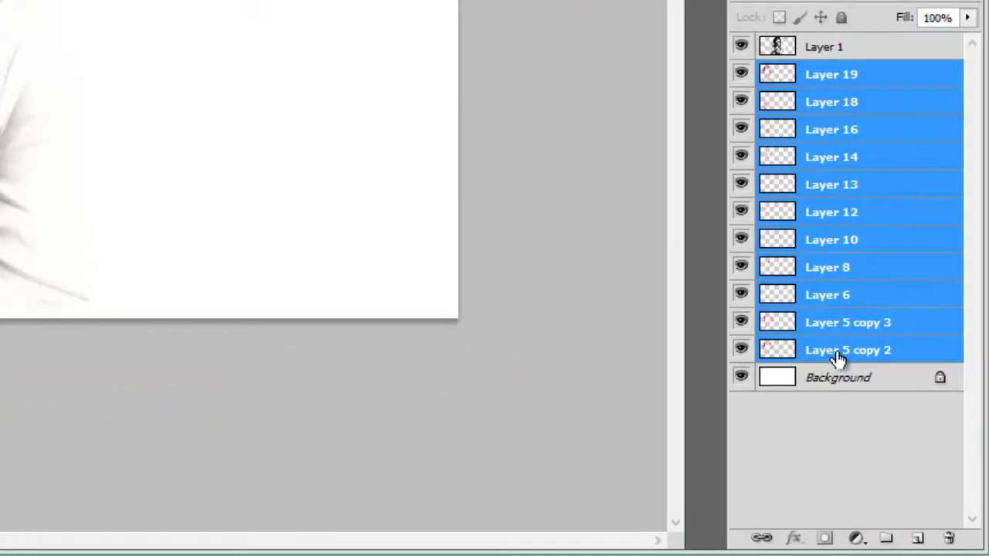
Step: Merge the splatter layers and add Bevel and Emboss with depth reduced to 1%
{"action": "right_click", "coordinate": [842, 356]}
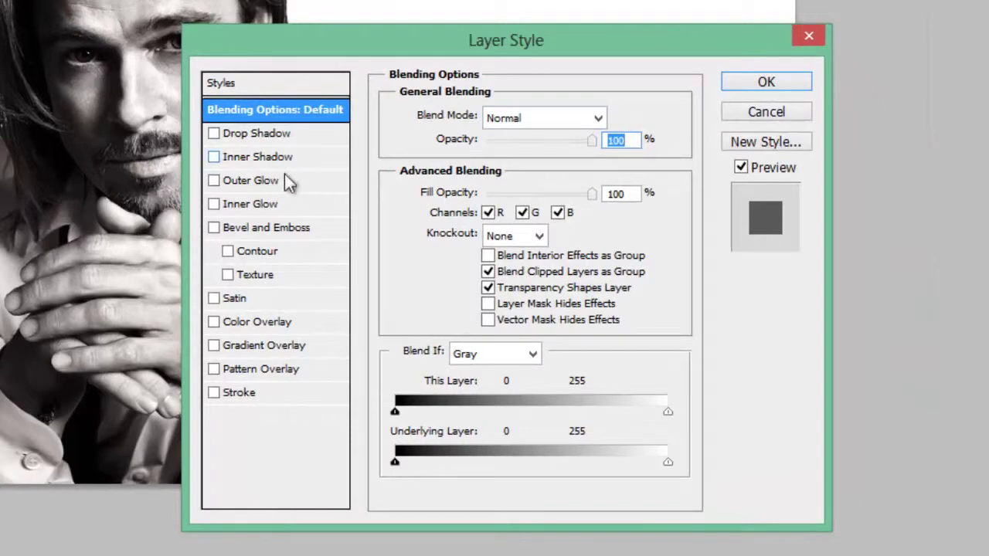
{"action": "left_click", "coordinate": [282, 227]}
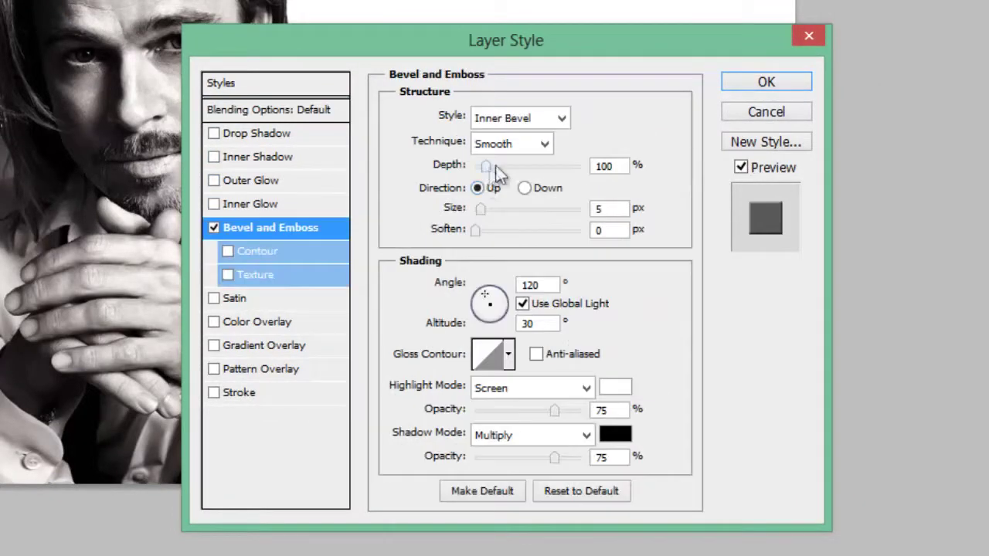
{"action": "left_click_drag", "start_coordinate": [486, 167], "coordinate": [472, 166]}
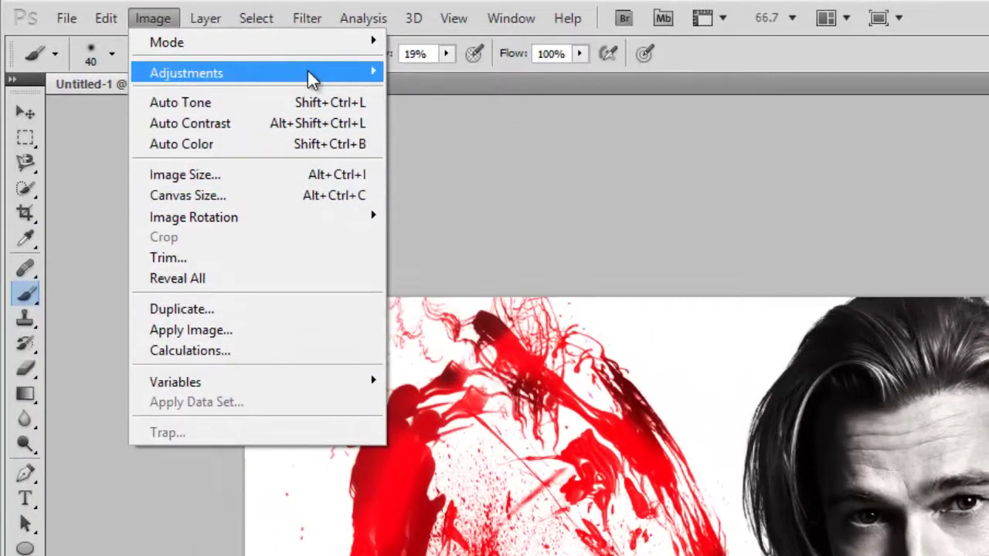
{"action": "mouse_move", "coordinate": [149, 67]}
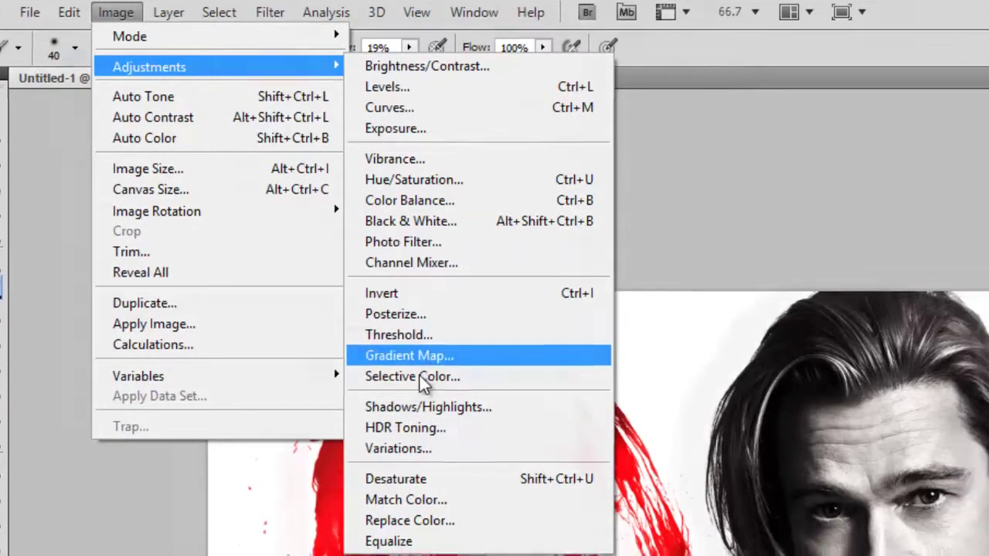
Step: Apply Selective Color to the Reds, adding a moderate amount of Black
{"action": "left_click", "coordinate": [433, 382]}
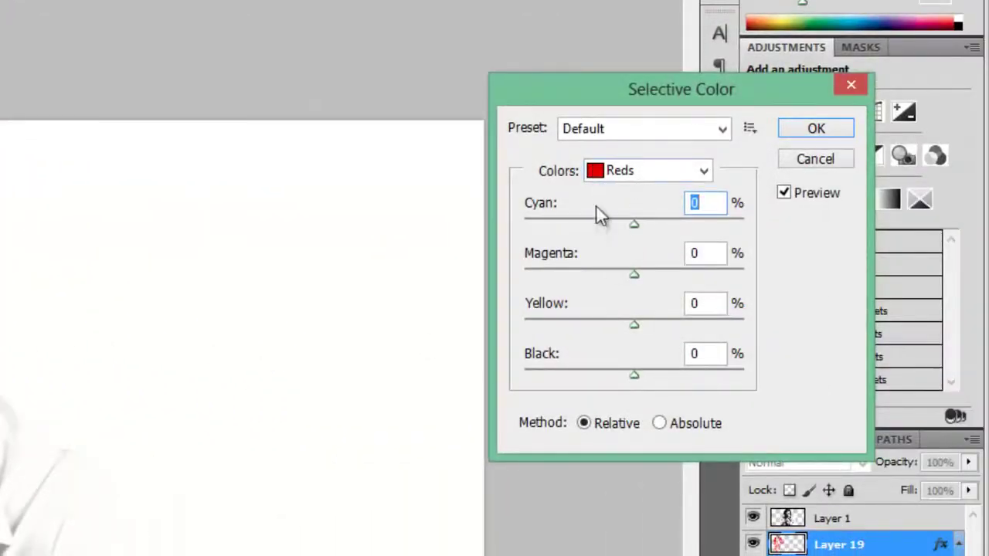
{"action": "left_click_drag", "start_coordinate": [635, 376], "coordinate": [739, 381]}
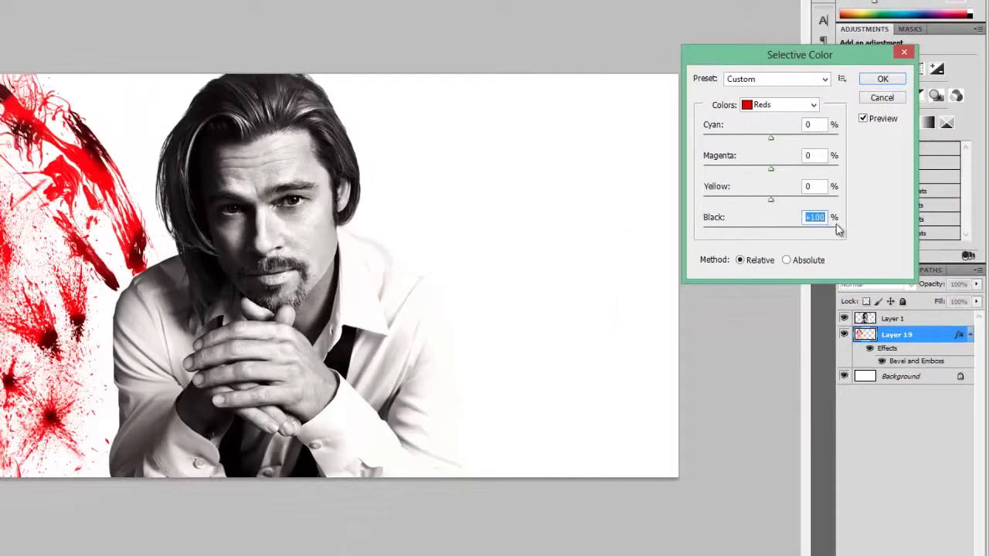
{"action": "left_click_drag", "start_coordinate": [838, 230], "coordinate": [825, 239]}
{"action": "left_click_drag", "start_coordinate": [825, 239], "coordinate": [819, 244]}
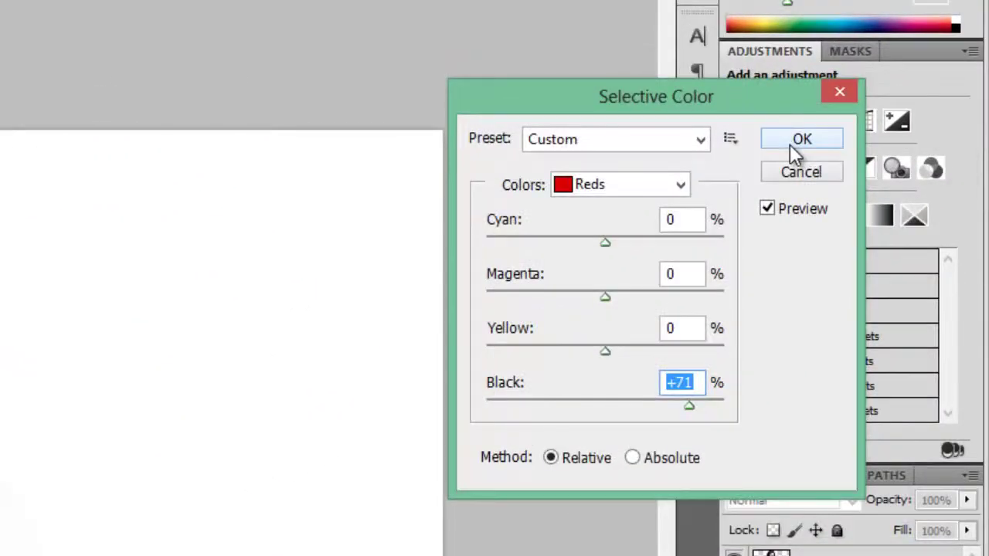
{"action": "left_click", "coordinate": [801, 140]}
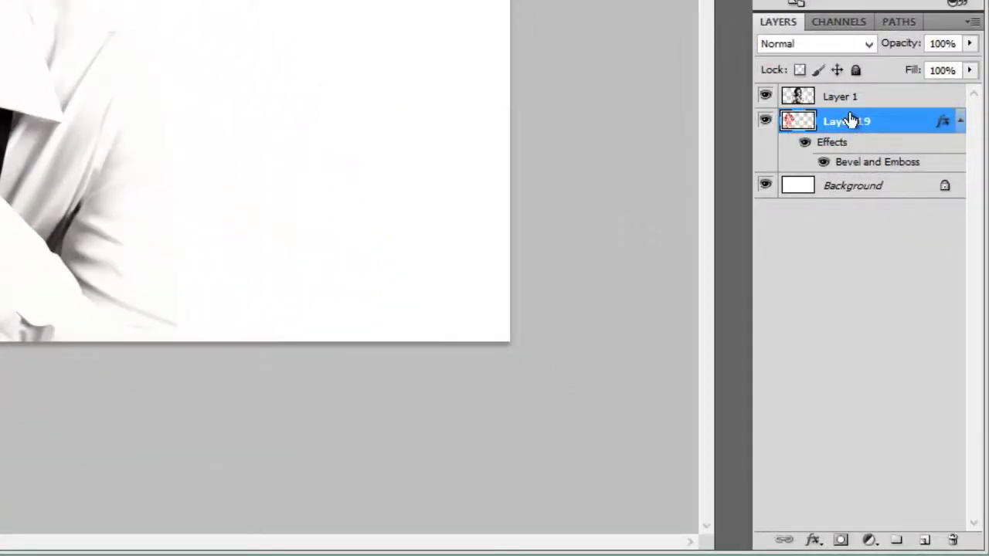
Step: Duplicate Layer 19 and move the copy to the canvas's right side
{"action": "right_click", "coordinate": [861, 118]}
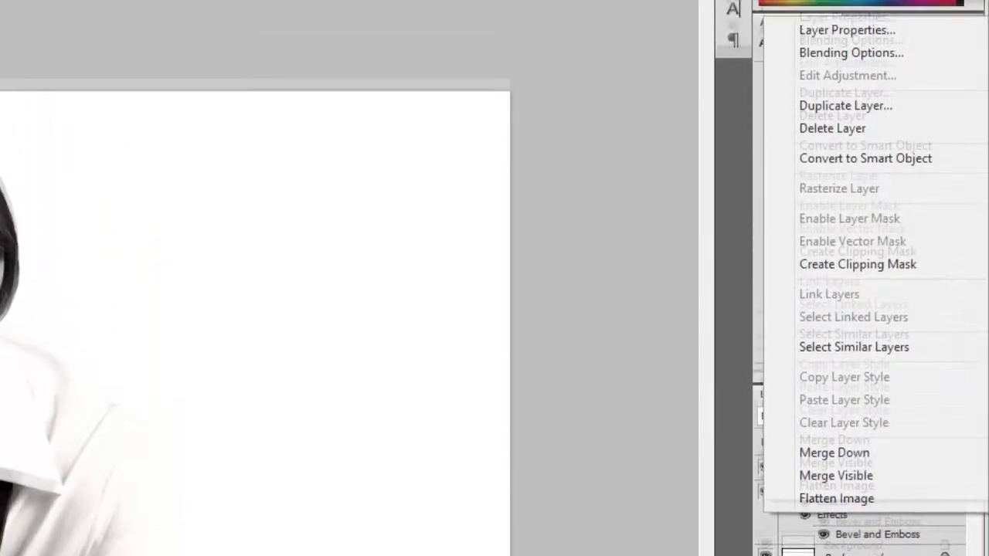
{"action": "left_click", "coordinate": [883, 508]}
{"action": "right_click", "coordinate": [884, 503]}
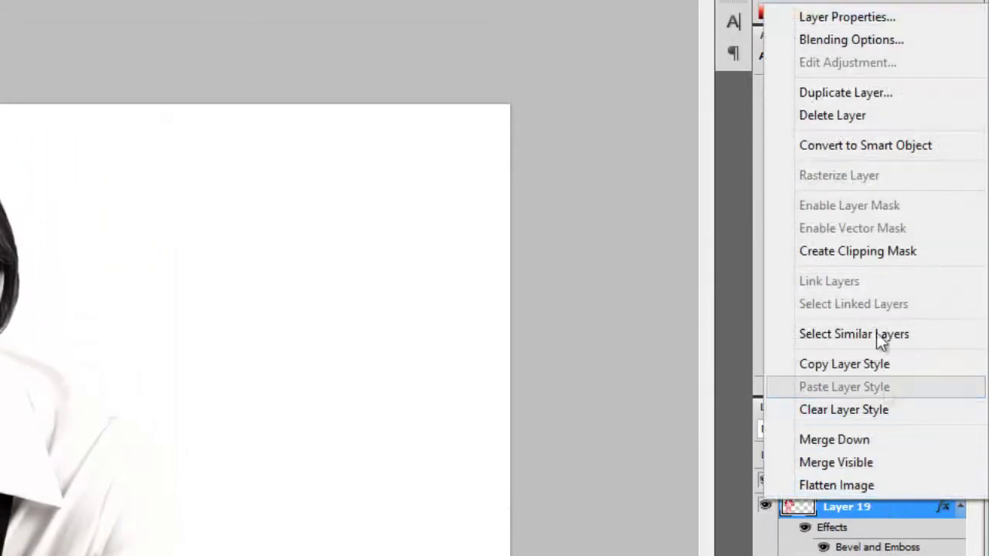
{"action": "left_click", "coordinate": [874, 93]}
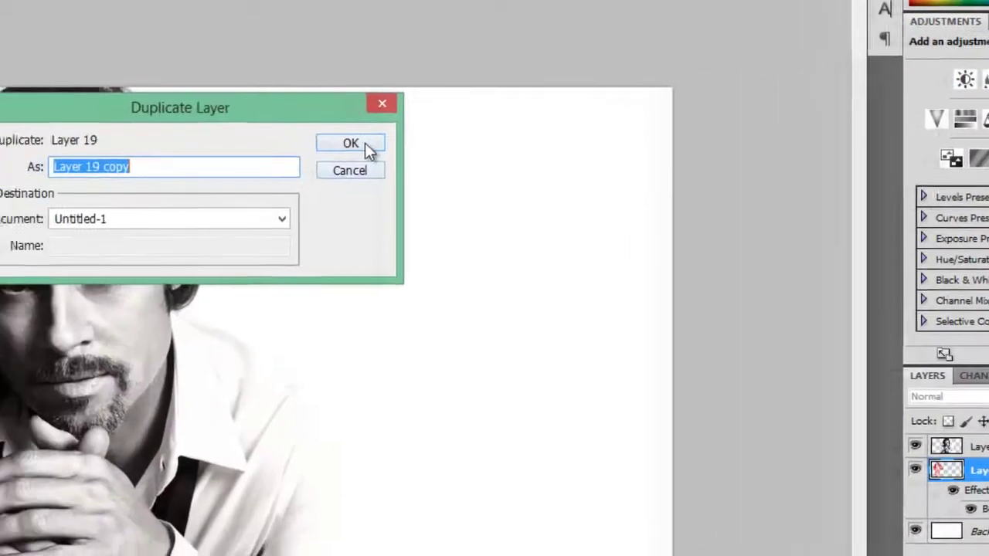
{"action": "left_click", "coordinate": [172, 162]}
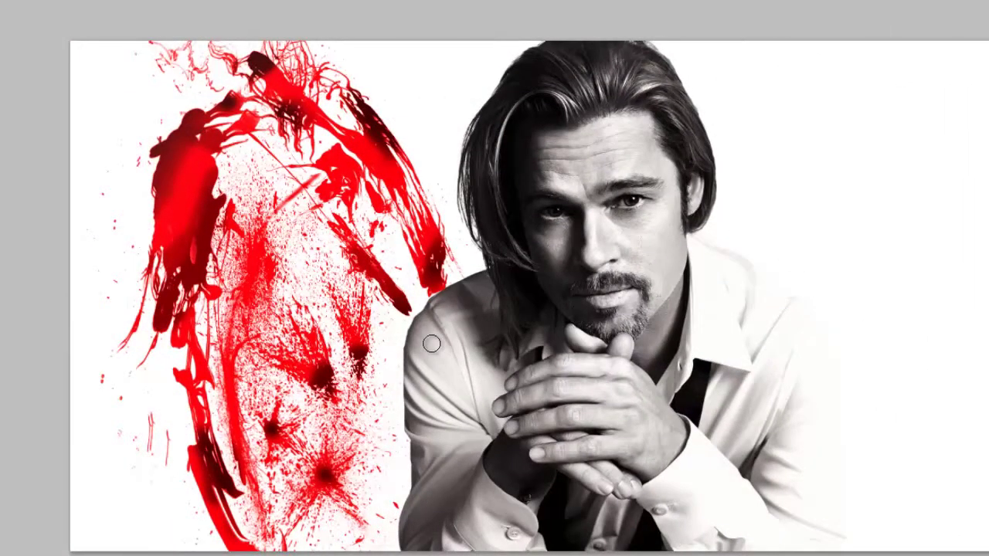
{"action": "key", "text": "ctrl+t"}
{"action": "mouse_move", "coordinate": [354, 309]}
{"action": "left_mouse_down"}
{"action": "mouse_move", "coordinate": [898, 330]}
{"action": "mouse_move", "coordinate": [850, 279]}
{"action": "left_mouse_up"}
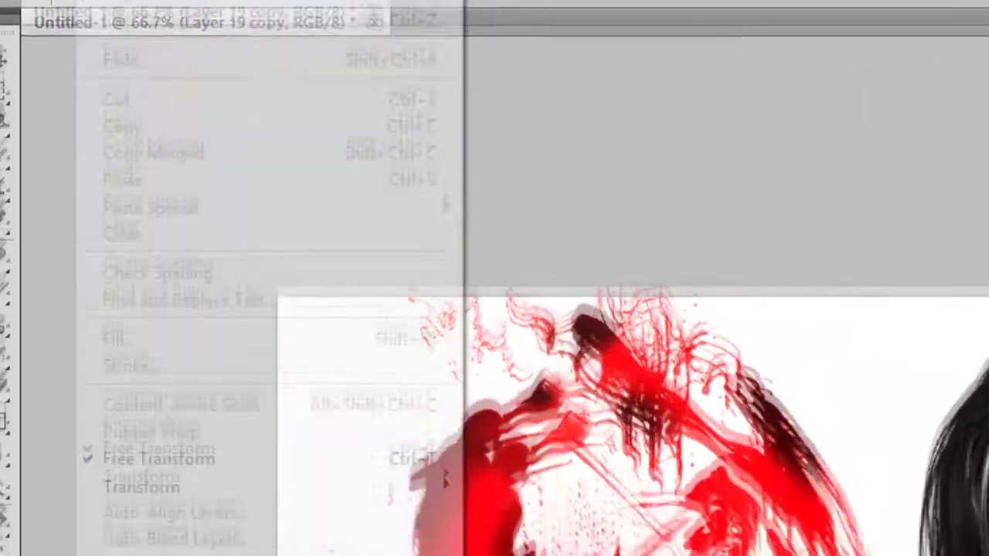
{"action": "mouse_move", "coordinate": [141, 487]}
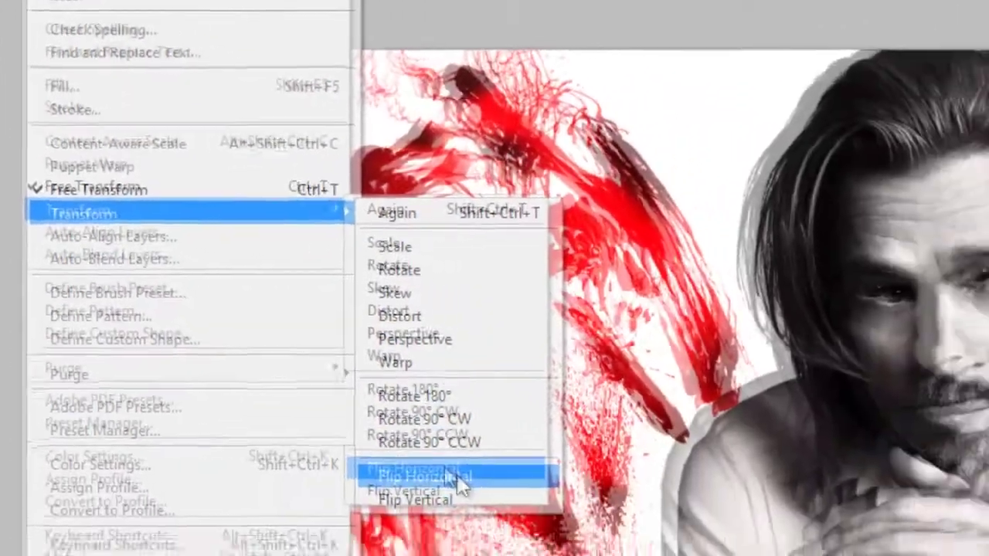
Step: Flip the copy horizontally and fine-tune its position opposite the left wing
{"action": "left_click", "coordinate": [458, 476]}
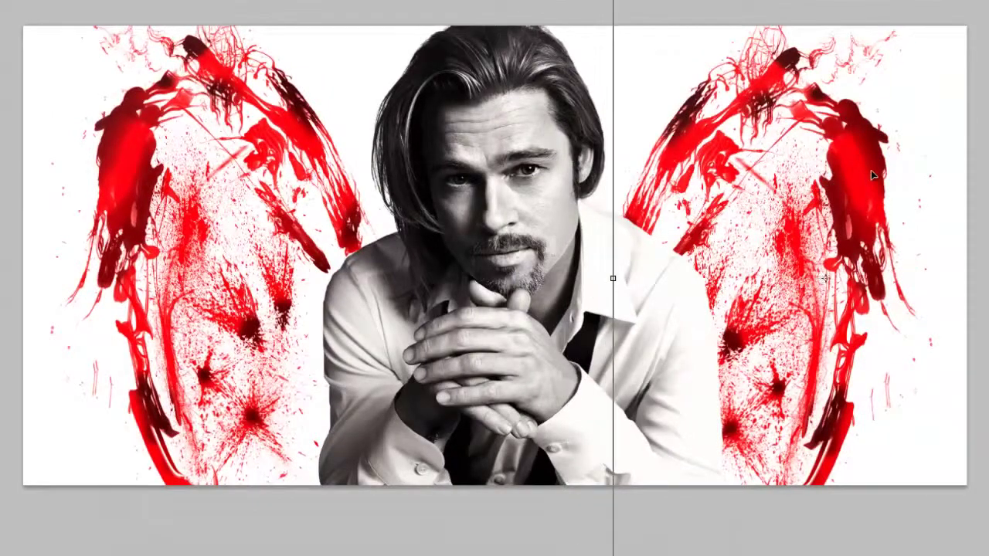
{"action": "mouse_move", "coordinate": [870, 175]}
{"action": "left_mouse_down"}
{"action": "mouse_move", "coordinate": [906, 171]}
{"action": "mouse_move", "coordinate": [865, 164]}
{"action": "left_mouse_up"}
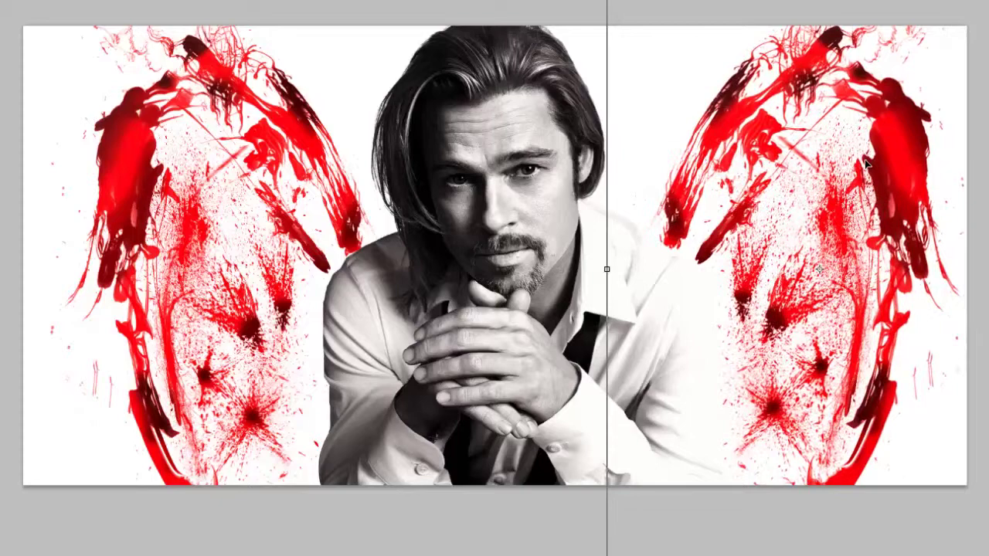
{"action": "left_click_drag", "start_coordinate": [865, 163], "coordinate": [867, 169]}
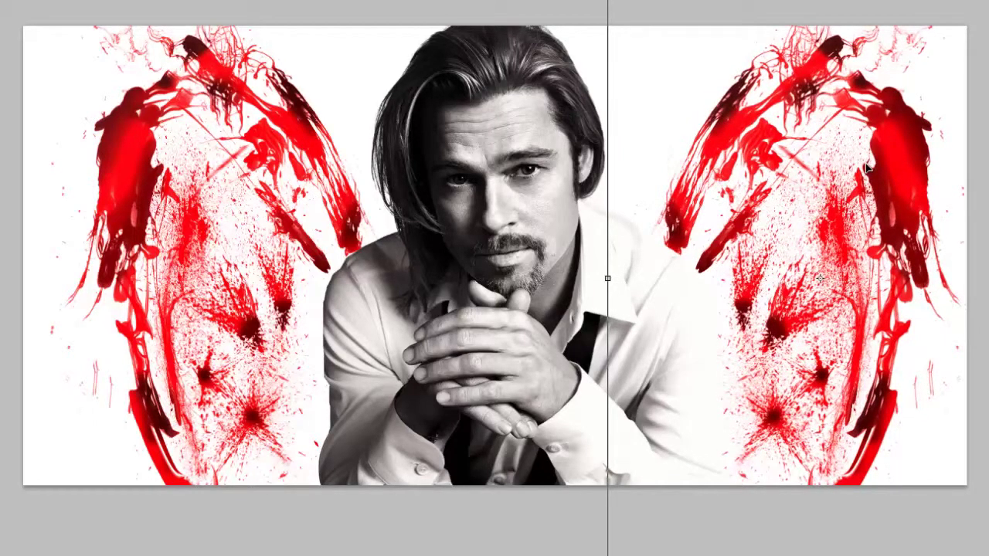
{"action": "left_click_drag", "start_coordinate": [867, 167], "coordinate": [866, 164]}
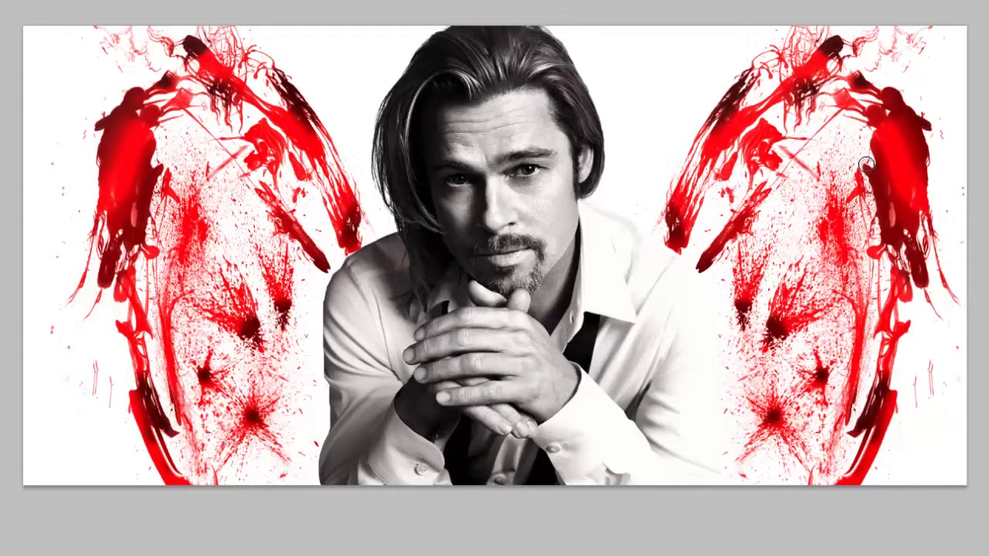